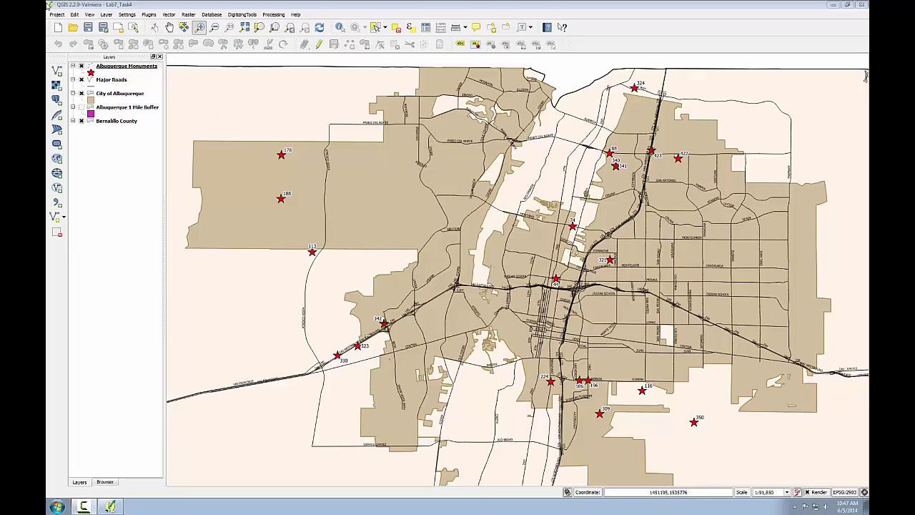
Create a new print composer titled 'Abq Monuments'.
{"action": "left_click", "coordinate": [57, 15]}
{"action": "left_click", "coordinate": [71, 106]}
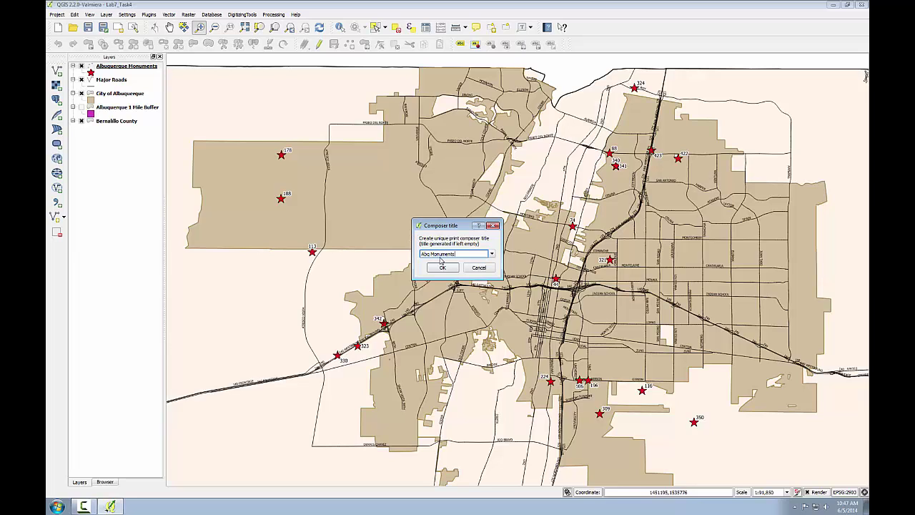
{"action": "left_click", "coordinate": [441, 262]}
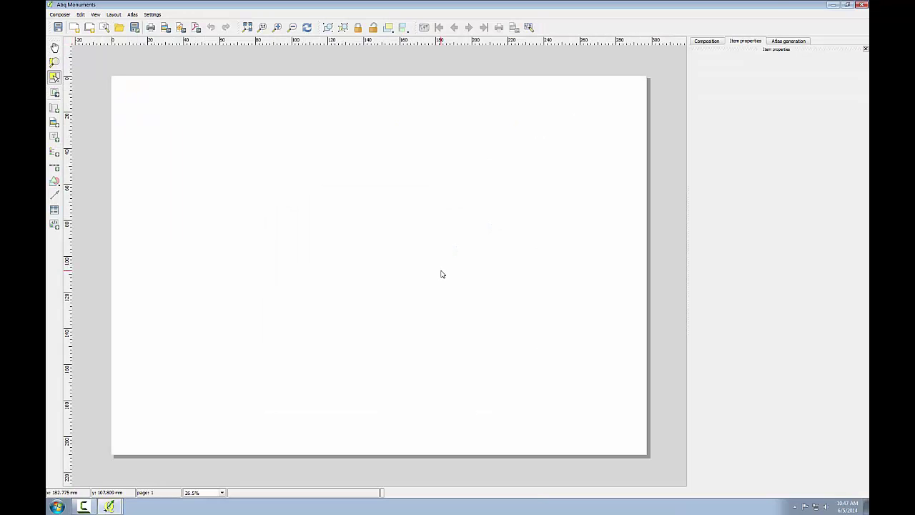
Set the composition paper preset to ANSI A (Letter; 8.5x11 in).
{"action": "left_click", "coordinate": [713, 43]}
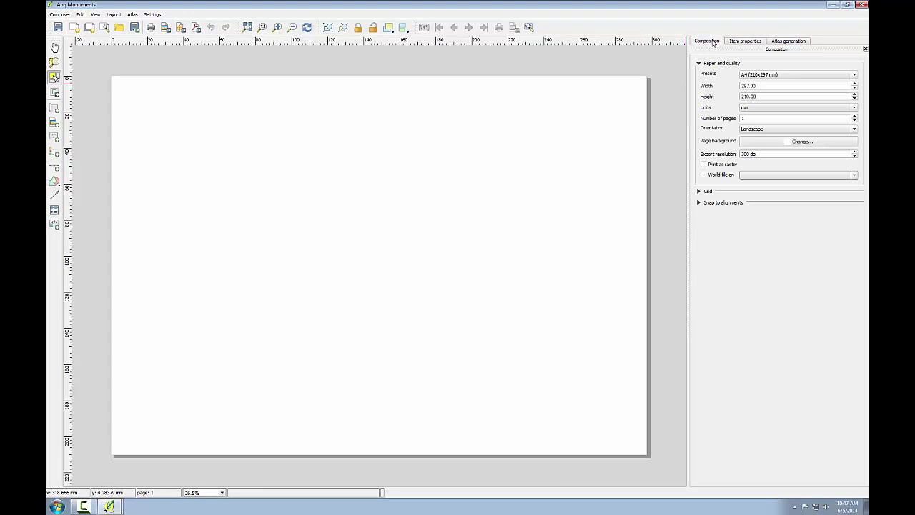
{"action": "left_click", "coordinate": [789, 75]}
{"action": "left_click_drag", "start_coordinate": [855, 99], "coordinate": [851, 113]}
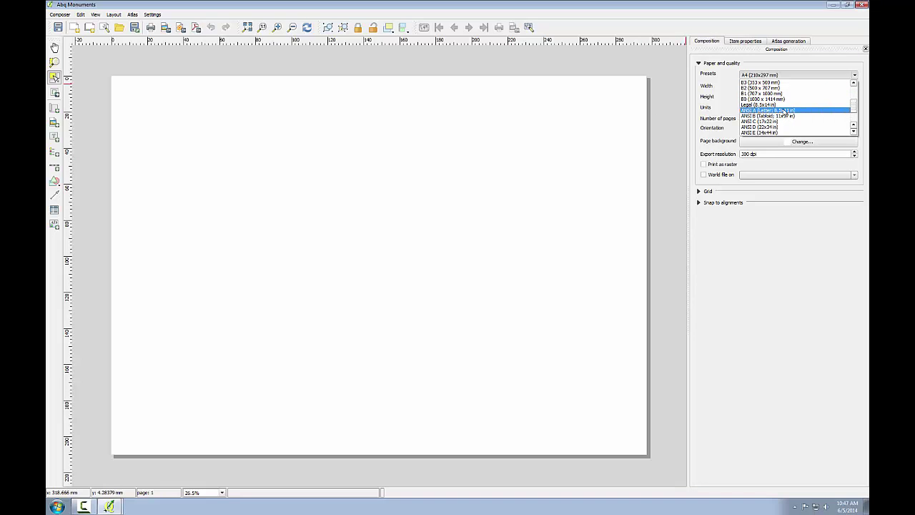
{"action": "left_click", "coordinate": [784, 111]}
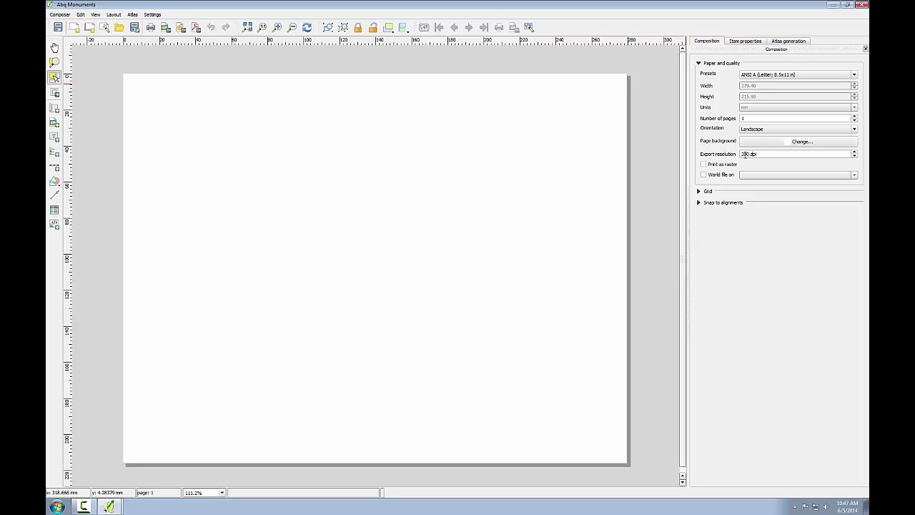
{"action": "left_click", "coordinate": [54, 109]}
Draw the map frame across the page, match it to the canvas extent, and shift the content right.
{"action": "left_click_drag", "start_coordinate": [151, 141], "coordinate": [602, 446]}
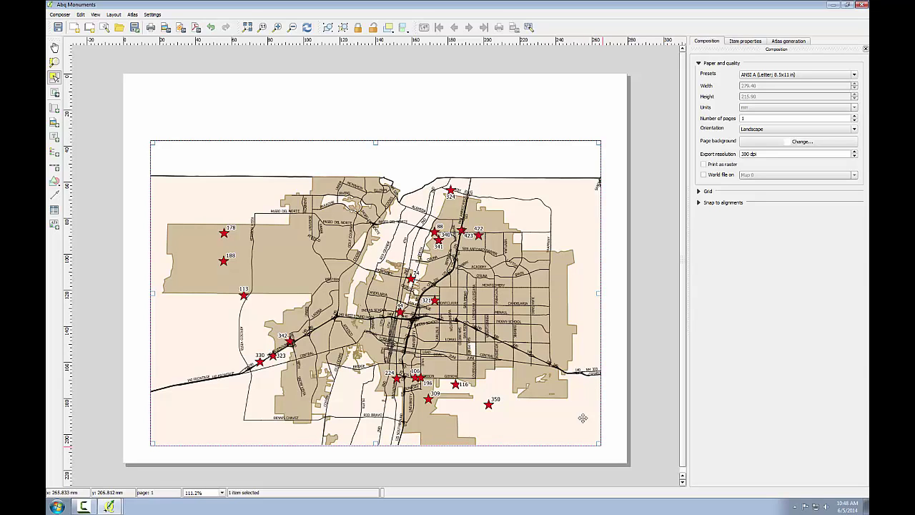
{"action": "left_click", "coordinate": [407, 31]}
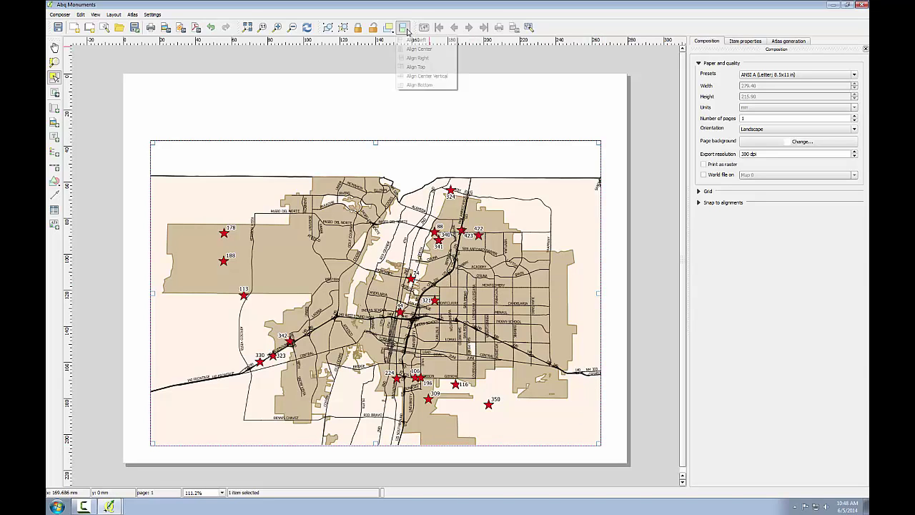
{"action": "left_click", "coordinate": [411, 51]}
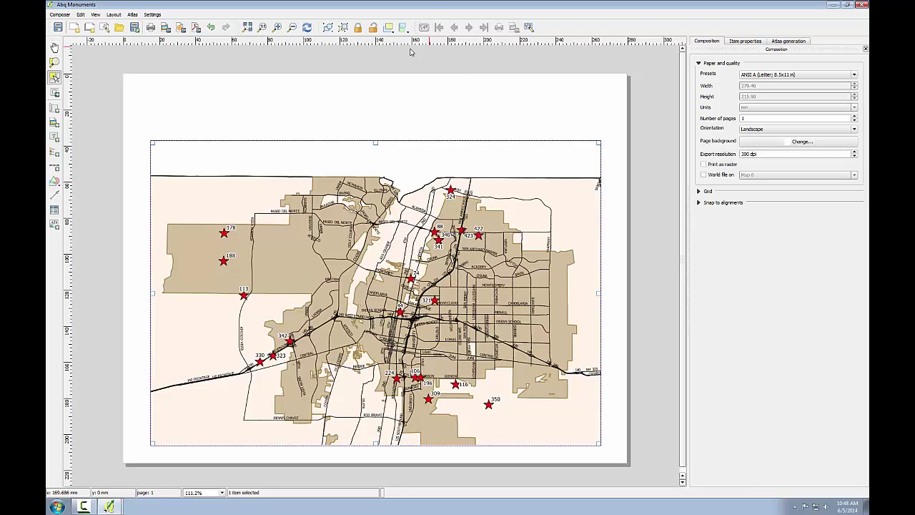
{"action": "left_click", "coordinate": [755, 41]}
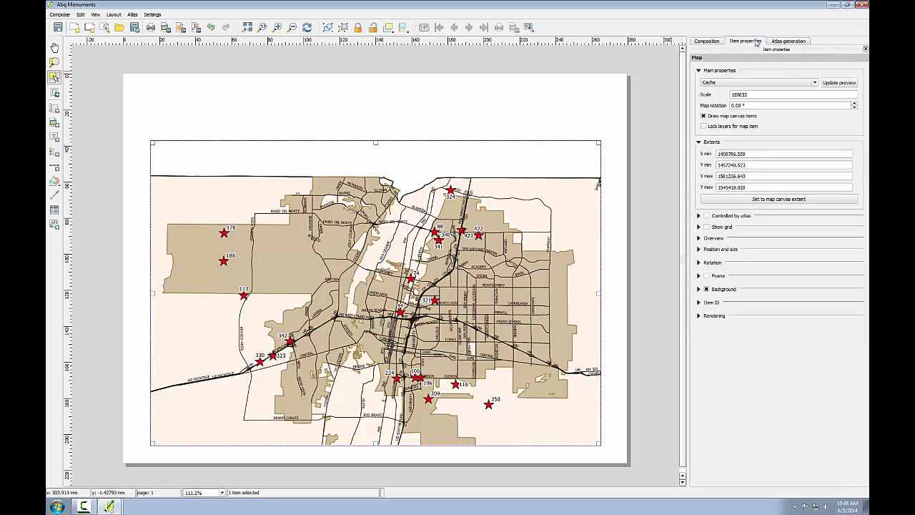
{"action": "left_click", "coordinate": [771, 201]}
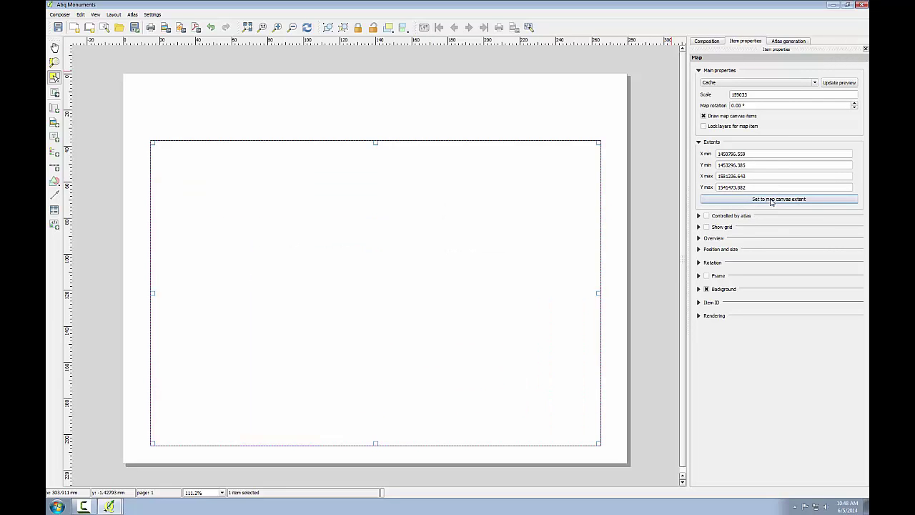
{"action": "left_click", "coordinate": [55, 94]}
{"action": "left_click_drag", "start_coordinate": [245, 229], "coordinate": [260, 230]}
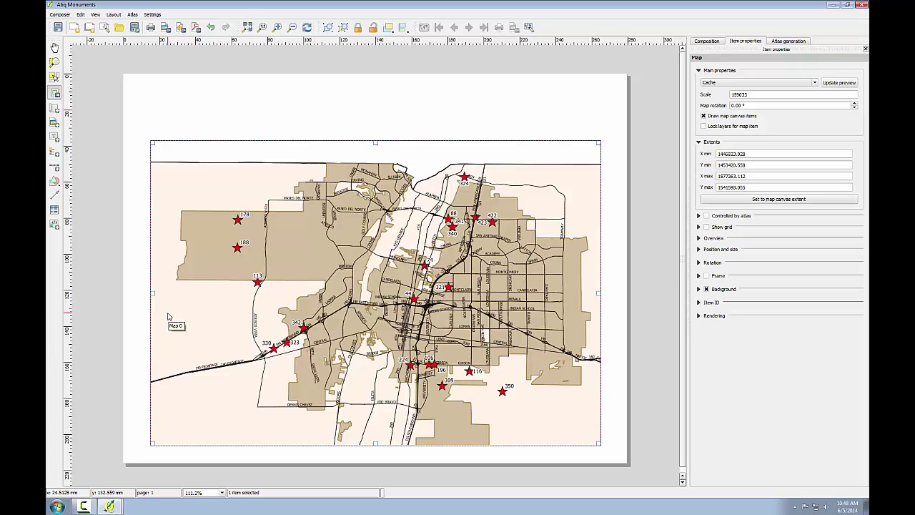
{"action": "left_click", "coordinate": [55, 137]}
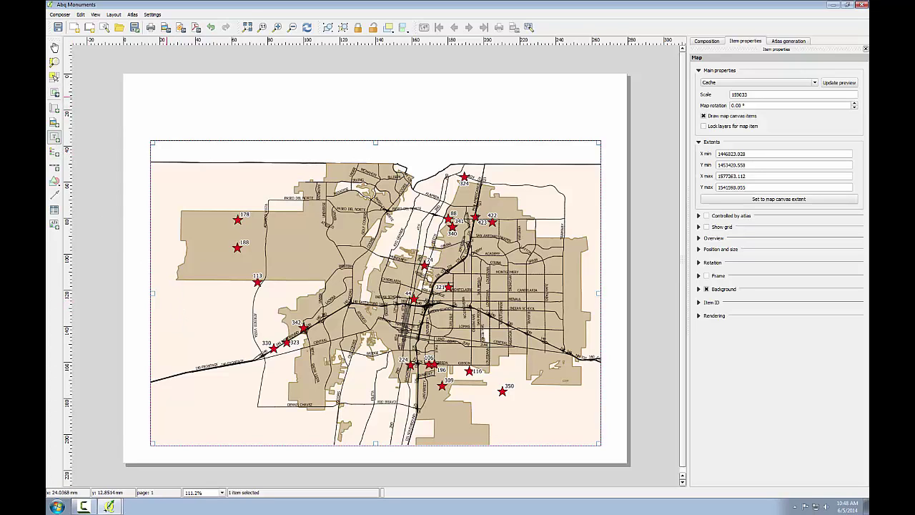
Add a label near the page top with the text 'Albuquerque Vertical Control Monuments'.
{"action": "left_click", "coordinate": [163, 95]}
{"action": "left_click", "coordinate": [724, 87]}
{"action": "left_click_drag", "start_coordinate": [716, 85], "coordinate": [698, 82]}
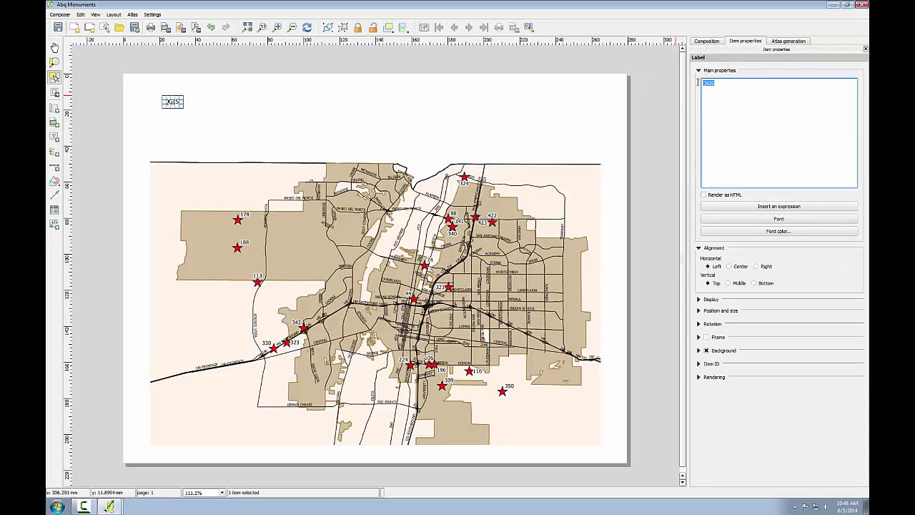
{"action": "type", "text": "A"}
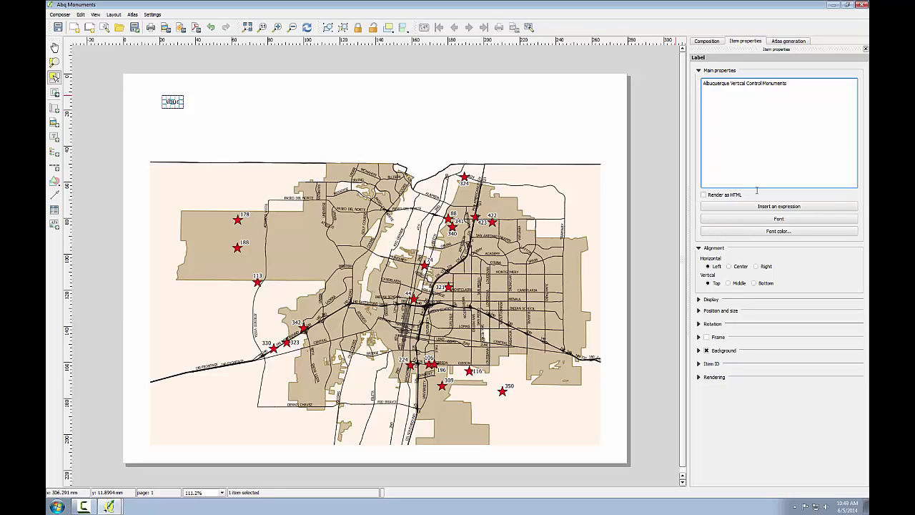
Set the title font to Times New Roman Bold, size 28.
{"action": "left_click", "coordinate": [778, 218]}
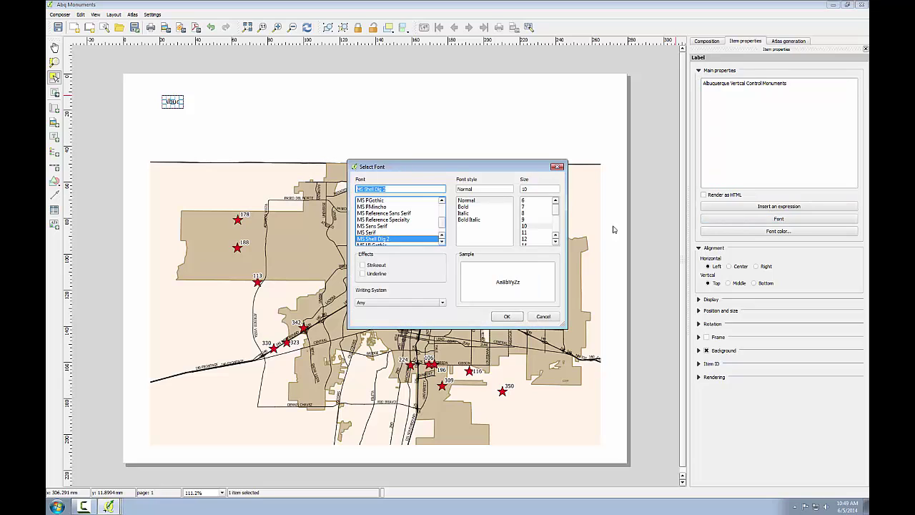
{"action": "left_click_drag", "start_coordinate": [557, 215], "coordinate": [559, 229]}
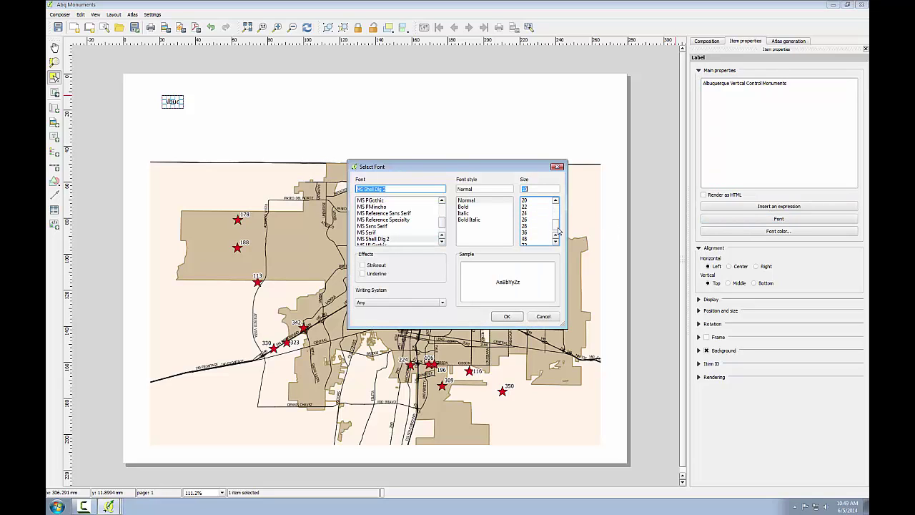
{"action": "left_click", "coordinate": [530, 226]}
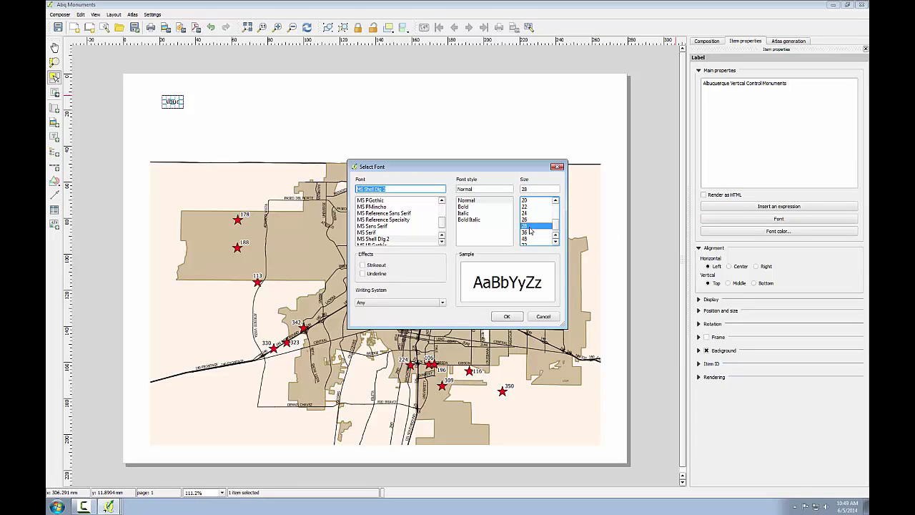
{"action": "left_click", "coordinate": [466, 208]}
{"action": "left_click_drag", "start_coordinate": [441, 227], "coordinate": [445, 231]}
{"action": "left_click", "coordinate": [441, 208]}
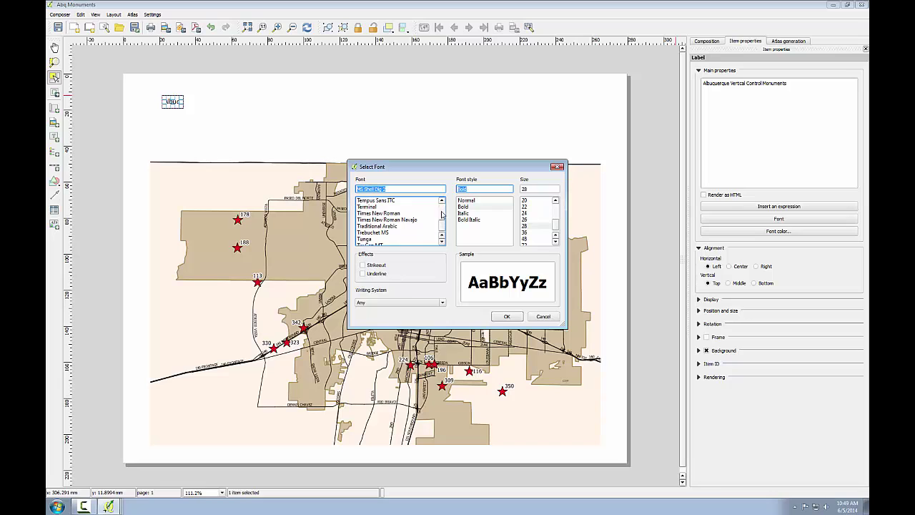
{"action": "left_click", "coordinate": [393, 213]}
{"action": "left_click", "coordinate": [493, 316]}
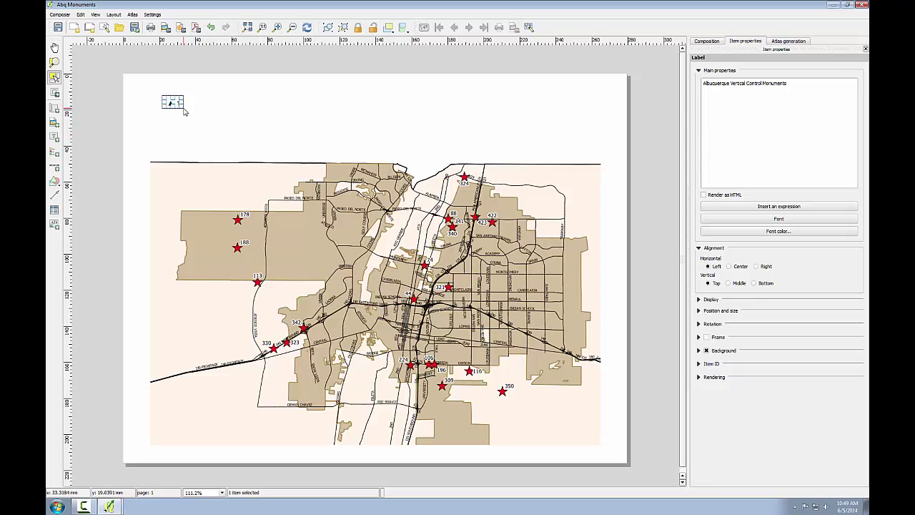
Stretch the title across the page top, centre it, and place a legend on the map's lower-left.
{"action": "left_click_drag", "start_coordinate": [185, 107], "coordinate": [628, 135]}
{"action": "left_click_drag", "start_coordinate": [164, 97], "coordinate": [123, 93]}
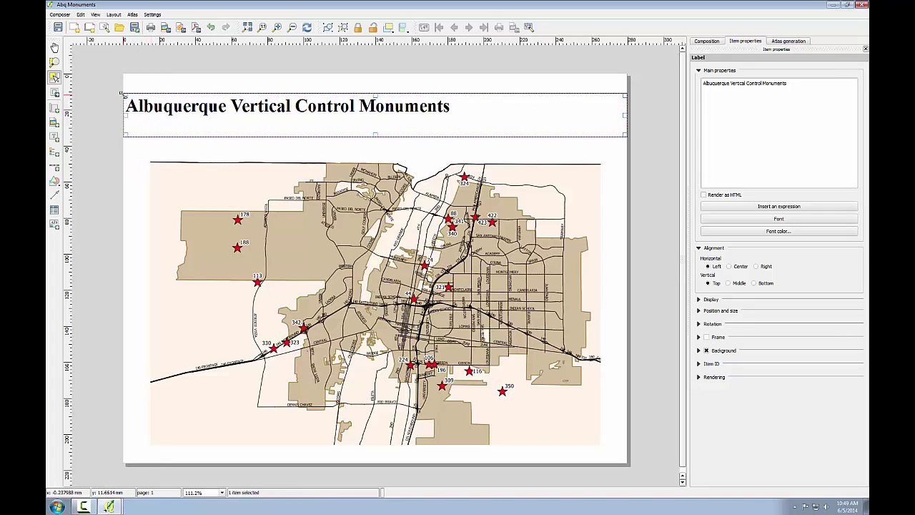
{"action": "left_click", "coordinate": [729, 266]}
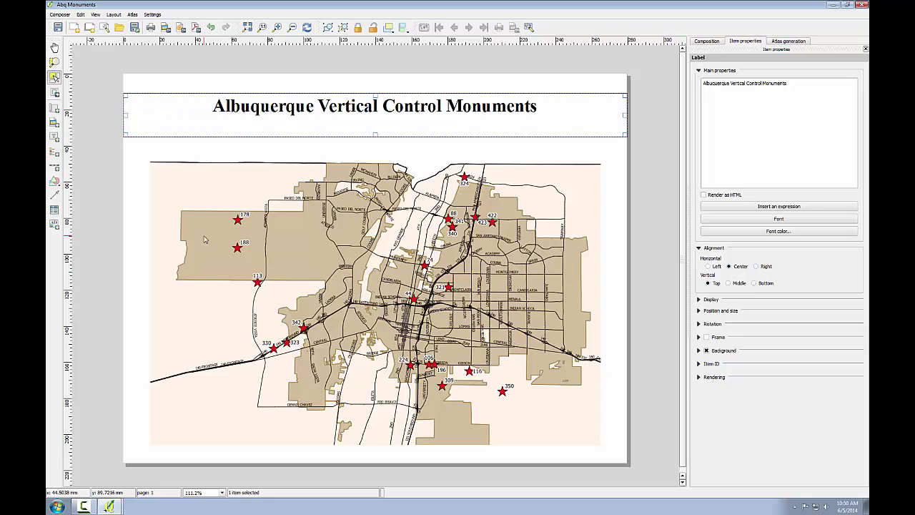
{"action": "left_click", "coordinate": [54, 153]}
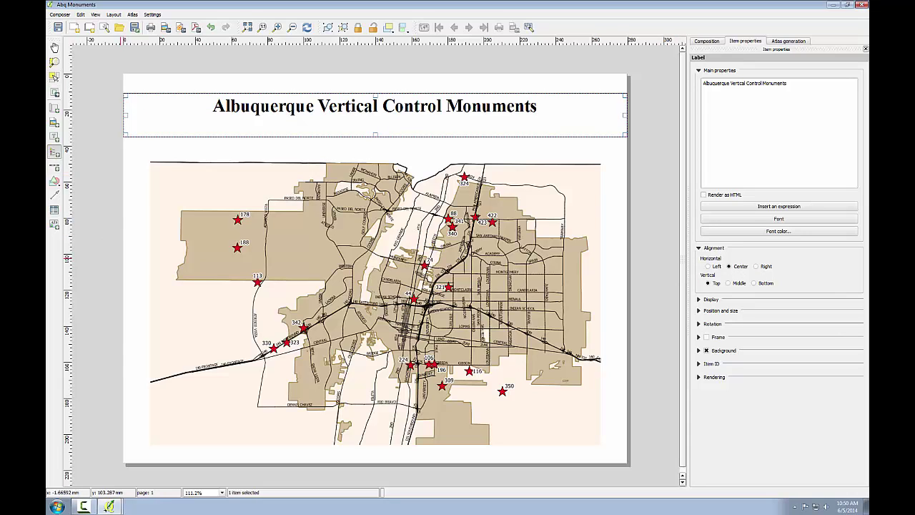
{"action": "left_click", "coordinate": [171, 319]}
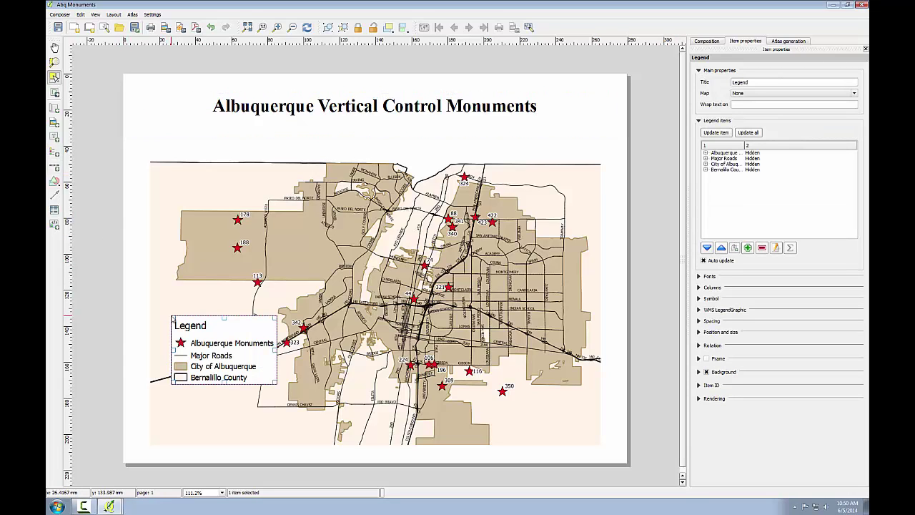
Delete the legend title, turn off its background, and move it up and left.
{"action": "left_click_drag", "start_coordinate": [750, 81], "coordinate": [721, 82]}
{"action": "key", "text": "BackSpace"}
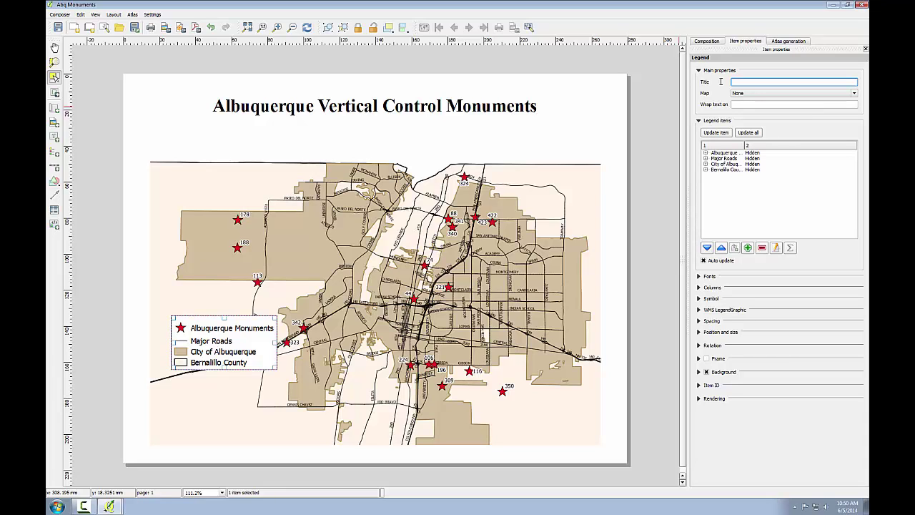
{"action": "left_click", "coordinate": [700, 373]}
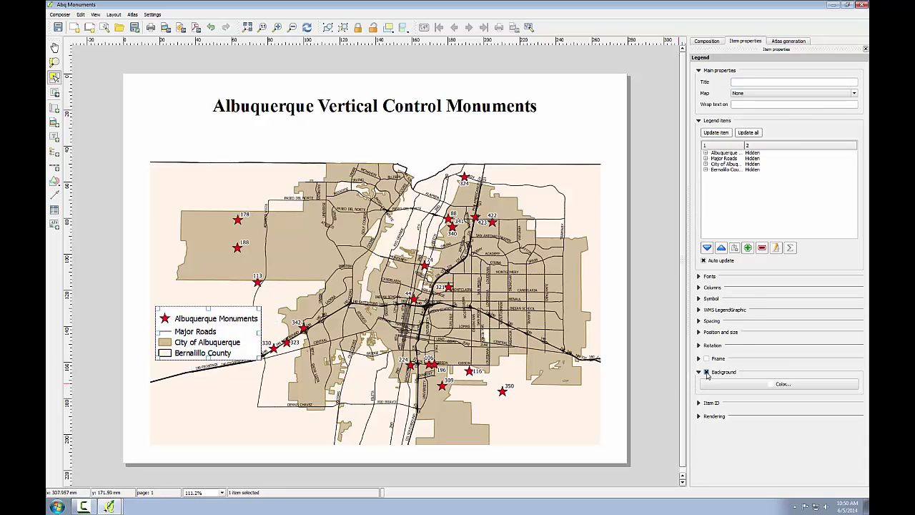
{"action": "left_click", "coordinate": [706, 373]}
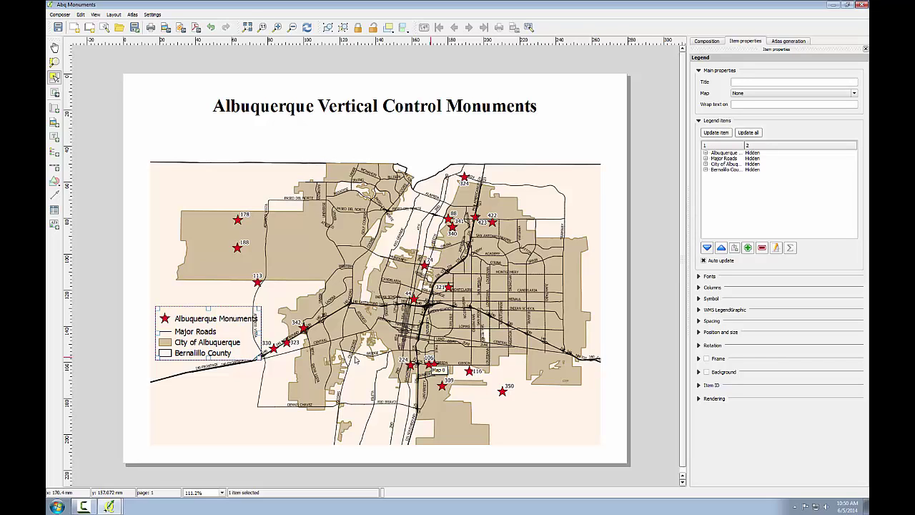
{"action": "left_click_drag", "start_coordinate": [218, 339], "coordinate": [214, 334]}
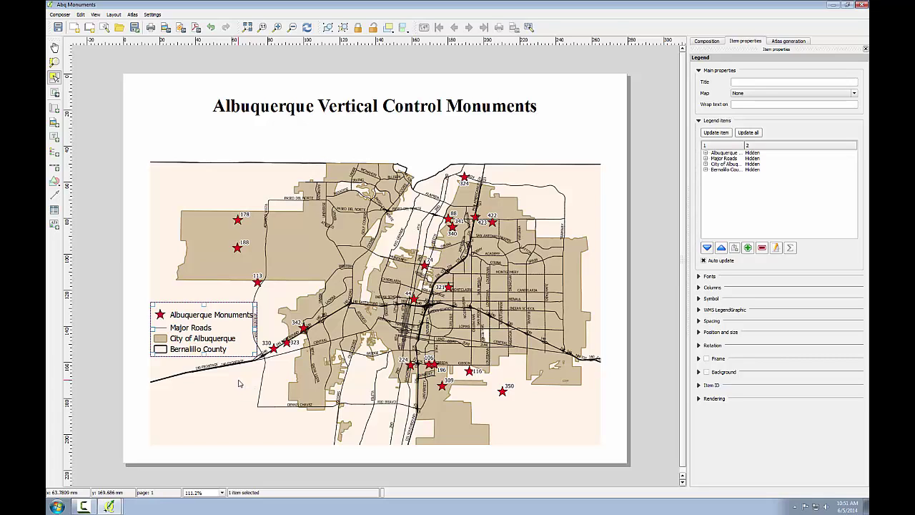
Remove Major Roads from the legend, set item font size 10, and nudge it slightly.
{"action": "left_click", "coordinate": [721, 159]}
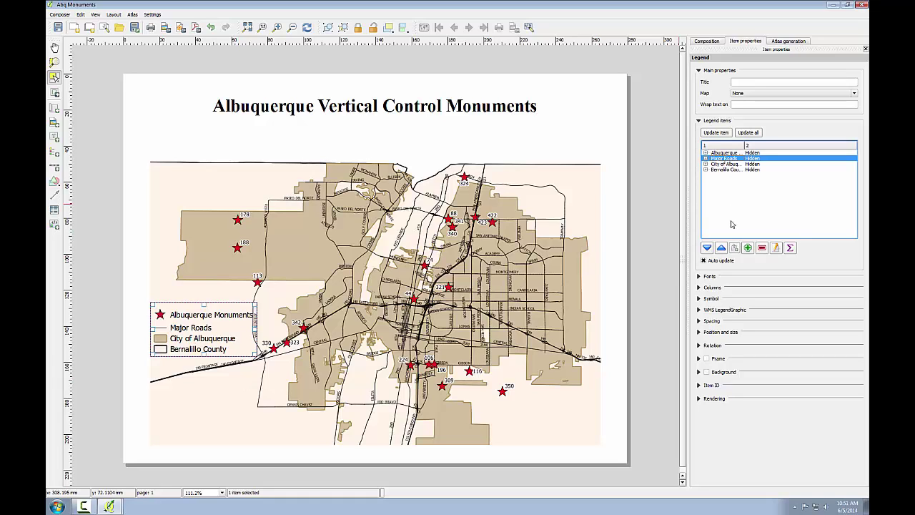
{"action": "left_click", "coordinate": [762, 249]}
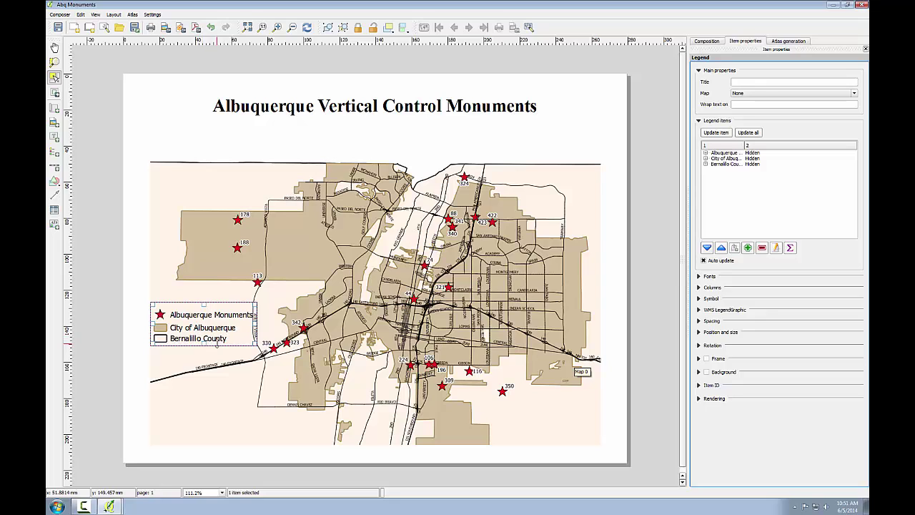
{"action": "left_click", "coordinate": [699, 277]}
{"action": "left_click", "coordinate": [779, 309]}
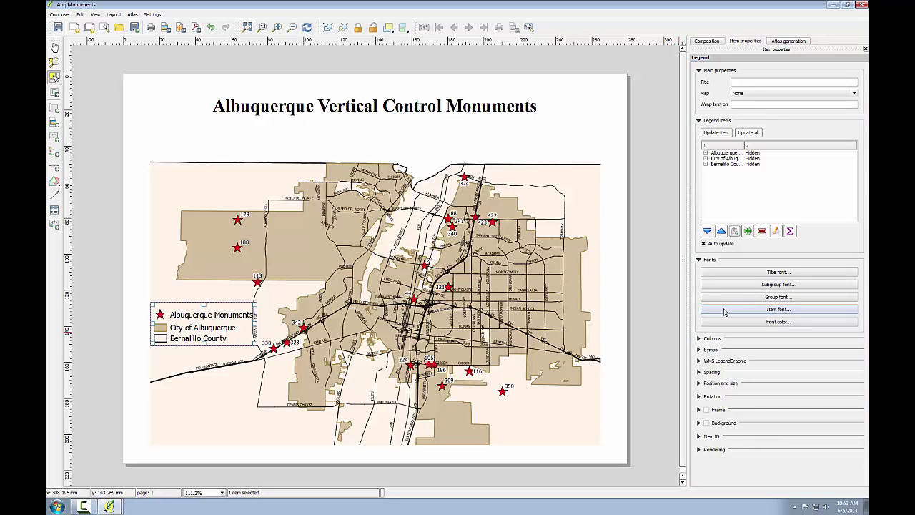
{"action": "left_click", "coordinate": [525, 226]}
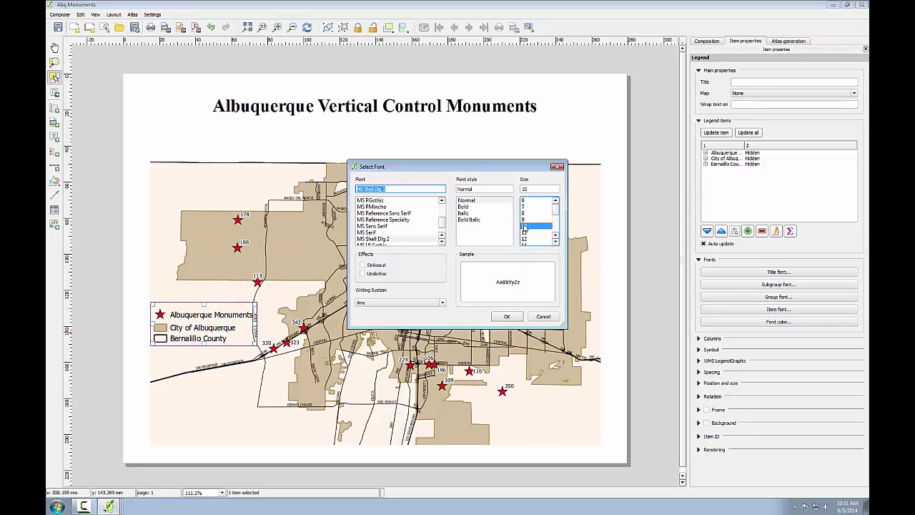
{"action": "left_click", "coordinate": [507, 317]}
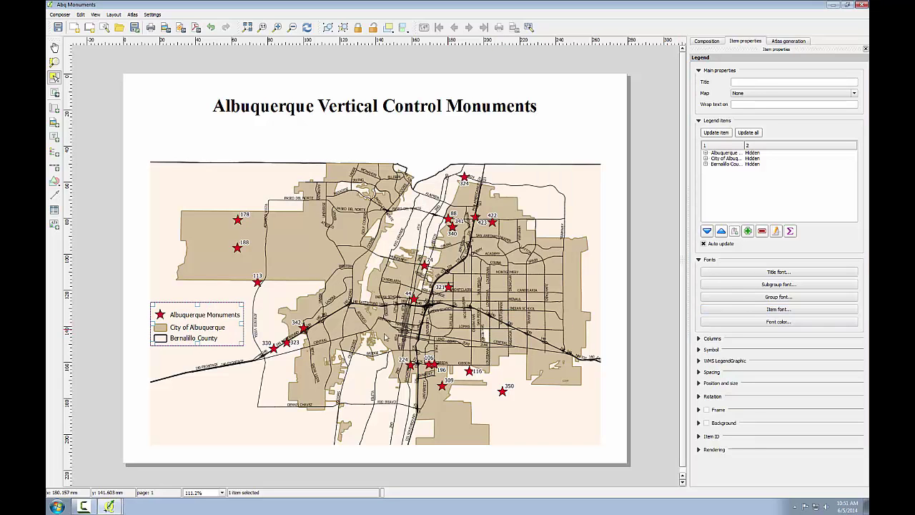
{"action": "left_click_drag", "start_coordinate": [205, 325], "coordinate": [211, 328]}
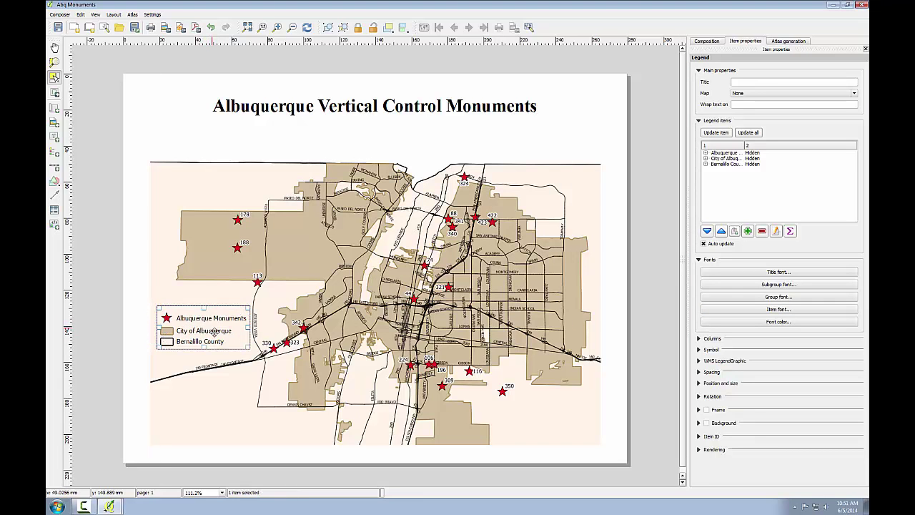
{"action": "left_click", "coordinate": [58, 139]}
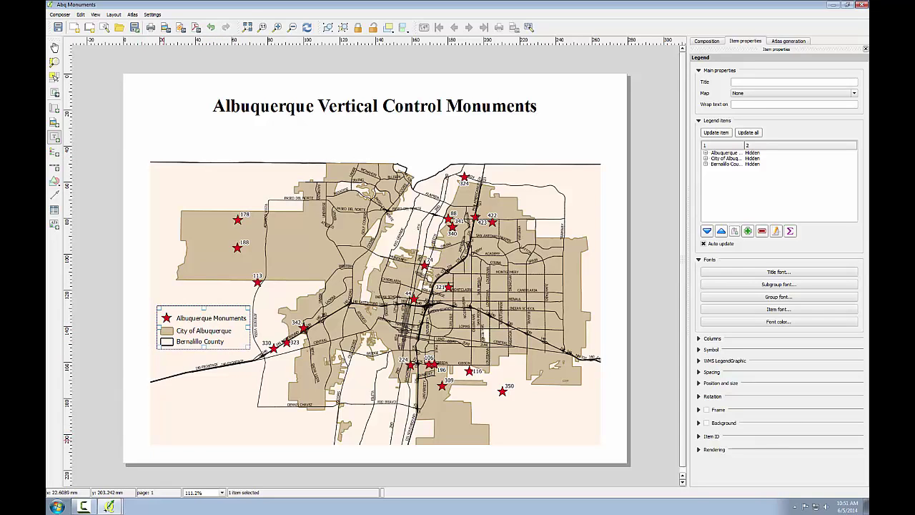
Add a two-line label crediting the cartographer and 'Data Sources: City of Albuquerque, Bernalillo County and NMRGIS'.
{"action": "left_click", "coordinate": [163, 439]}
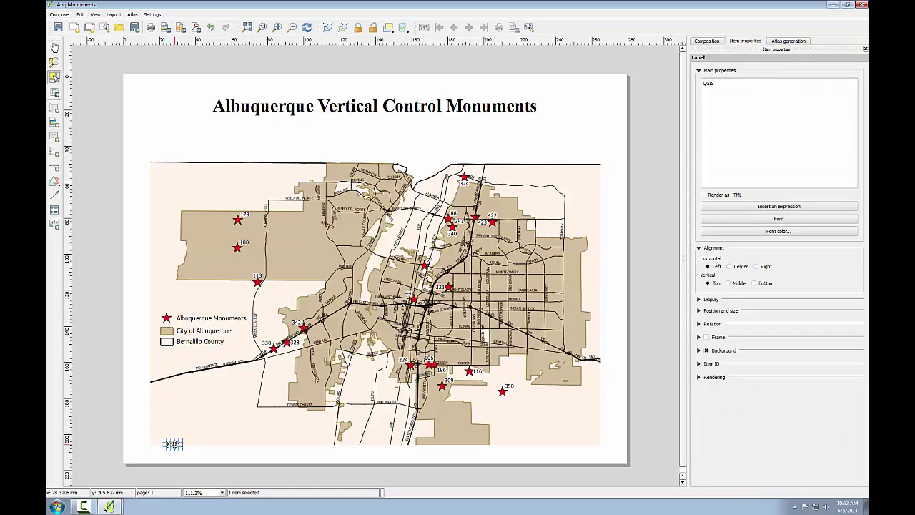
{"action": "double_click", "coordinate": [708, 83]}
{"action": "key", "text": "BackSpace"}
{"action": "type", "text": "Cartography: John DF"}
{"action": "key", "text": "BackSpace"}
{"action": "type", "text": "oe"}
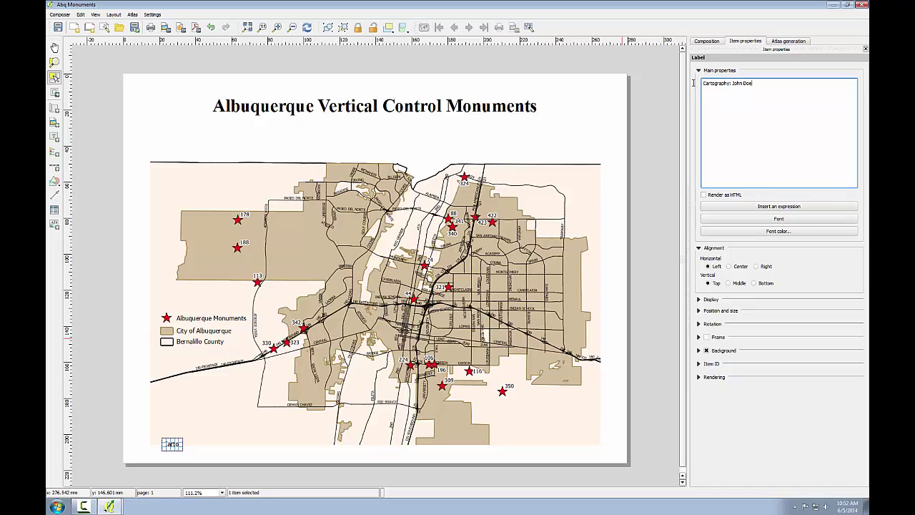
{"action": "key", "text": "Return"}
{"action": "type", "text": "Data Sources: City of Albuquerque, Bernalillo County and NMRGIS"}
{"action": "left_click", "coordinate": [173, 443]}
Align the credit label with the map's left edge, remove its background, and set font size 8.
{"action": "left_click_drag", "start_coordinate": [183, 436], "coordinate": [327, 416]}
{"action": "left_click_drag", "start_coordinate": [198, 428], "coordinate": [187, 422]}
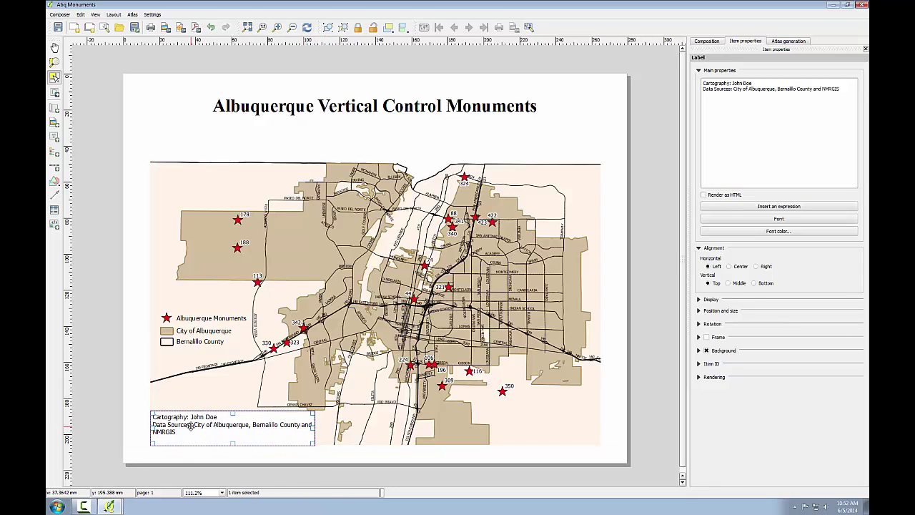
{"action": "left_click", "coordinate": [706, 351]}
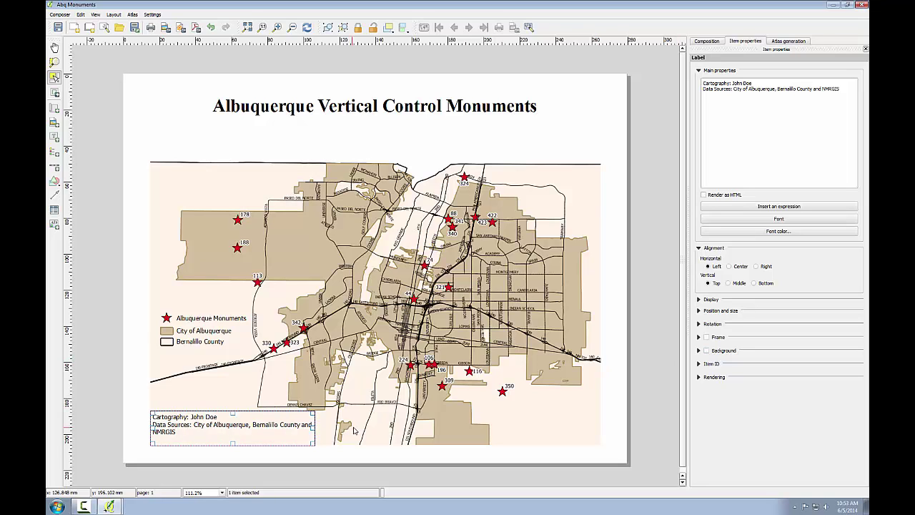
{"action": "left_click", "coordinate": [729, 220]}
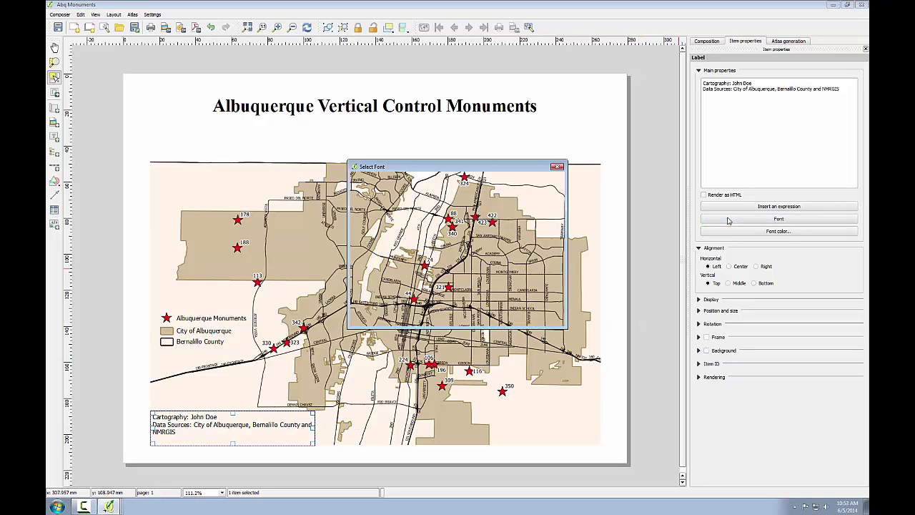
{"action": "left_click", "coordinate": [524, 213]}
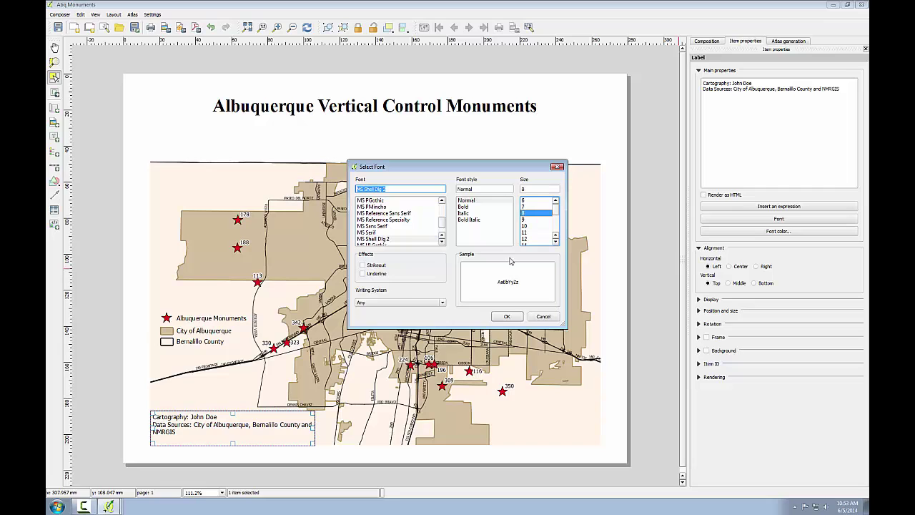
{"action": "left_click", "coordinate": [506, 316]}
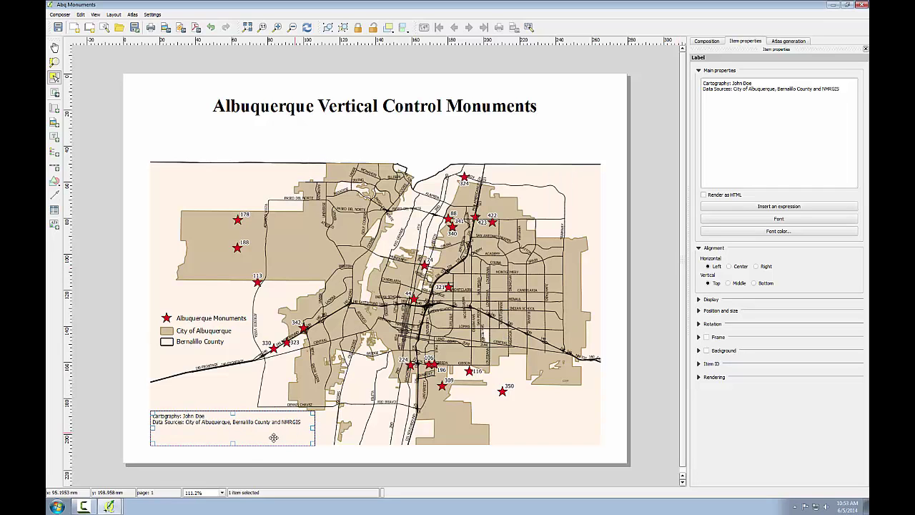
{"action": "left_click_drag", "start_coordinate": [232, 444], "coordinate": [208, 436]}
{"action": "left_click", "coordinate": [198, 457]}
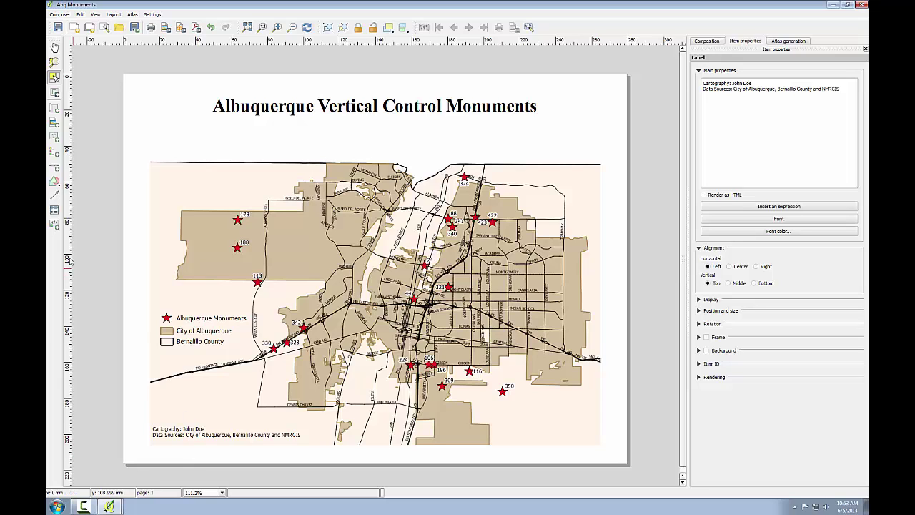
Add a scale bar at the map's left edge in Feet, 5280 units per bar unit, labelled miles.
{"action": "left_click", "coordinate": [54, 168]}
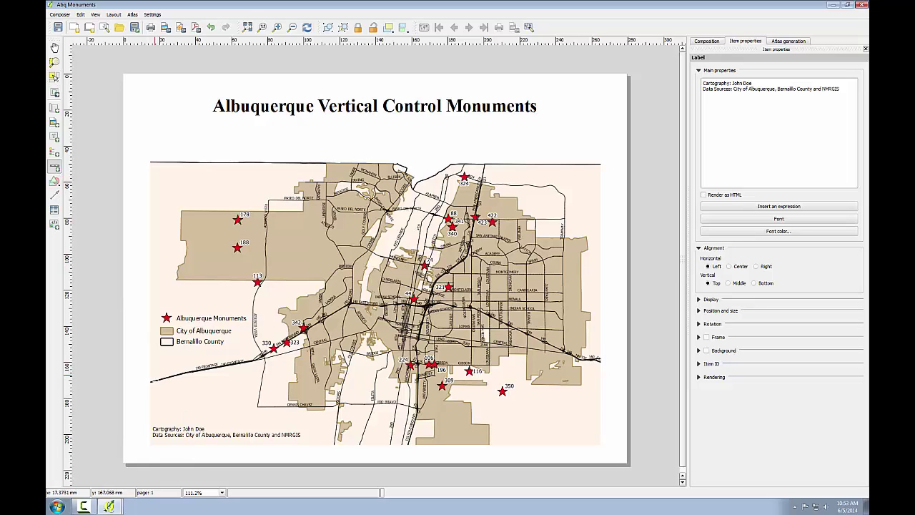
{"action": "left_click", "coordinate": [194, 410]}
{"action": "left_click_drag", "start_coordinate": [235, 407], "coordinate": [219, 403]}
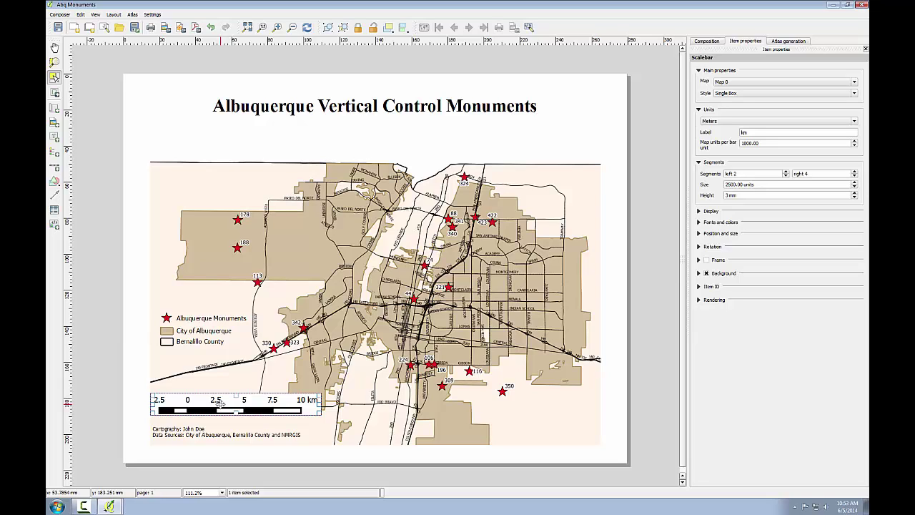
{"action": "left_click", "coordinate": [744, 122]}
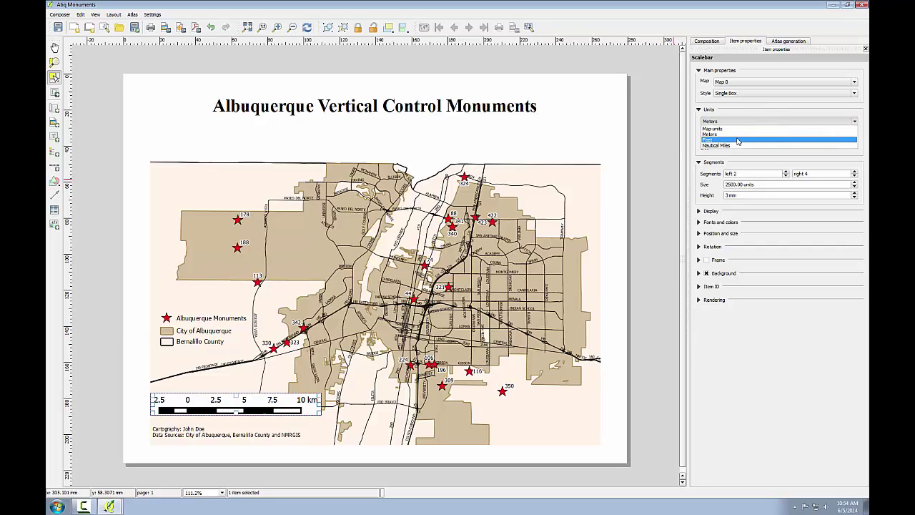
{"action": "left_click", "coordinate": [744, 140]}
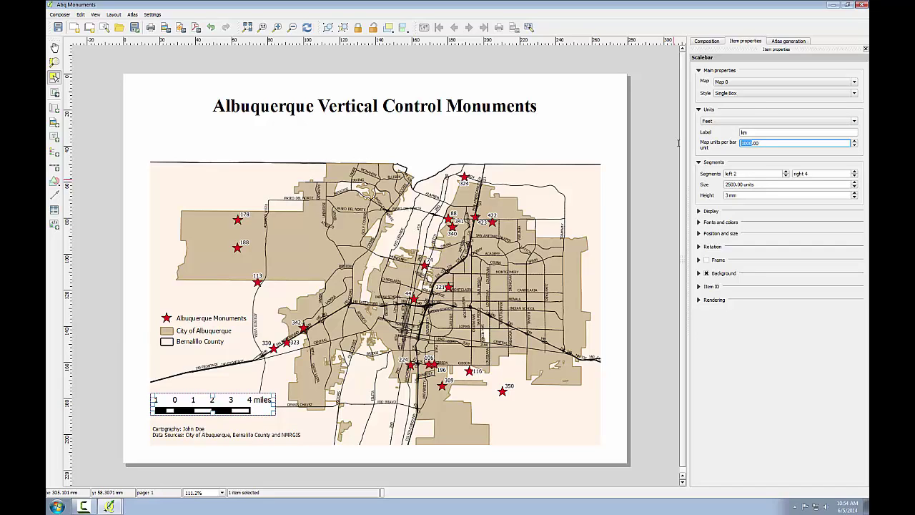
{"action": "type", "text": "5280"}
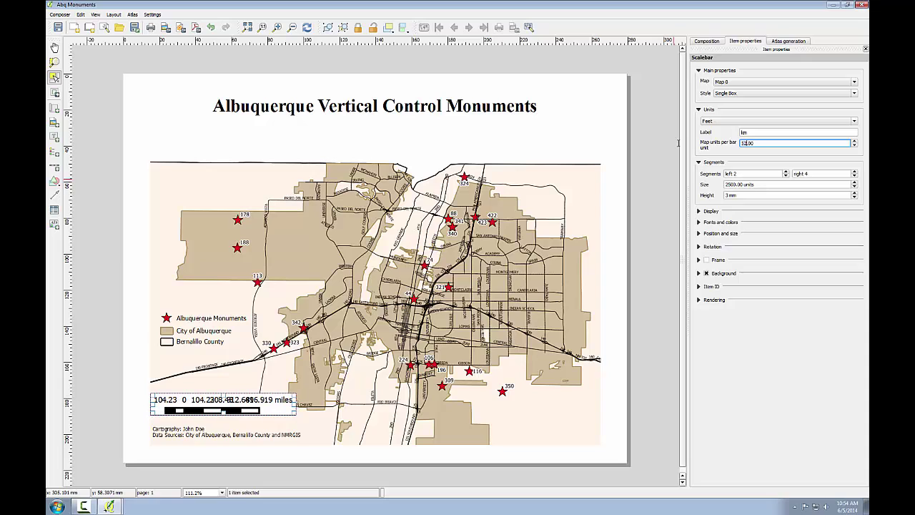
{"action": "key", "text": "shift+Tab"}
{"action": "type", "text": "miles"}
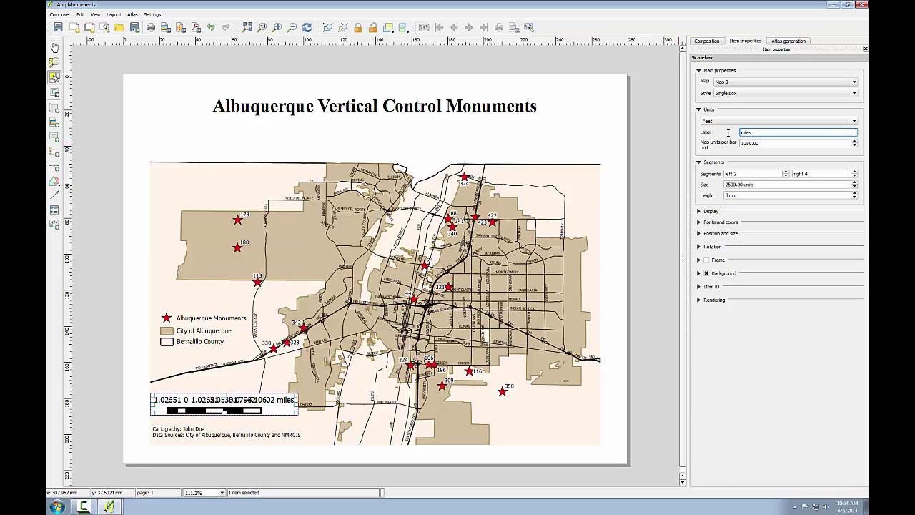
{"action": "left_click", "coordinate": [741, 94]}
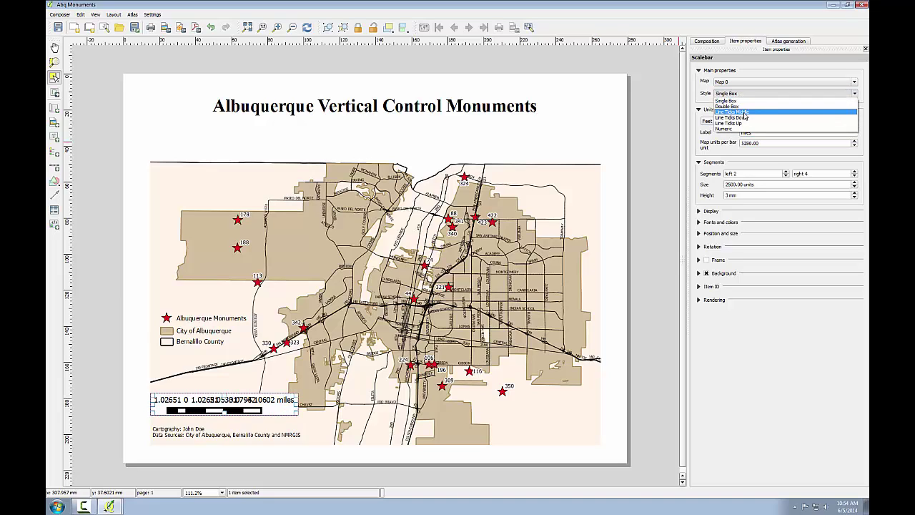
Give the scale bar Line Ticks Middle style, 5280-unit segments, 1 left, 2 right, no background.
{"action": "left_click", "coordinate": [742, 112]}
{"action": "double_click", "coordinate": [720, 184]}
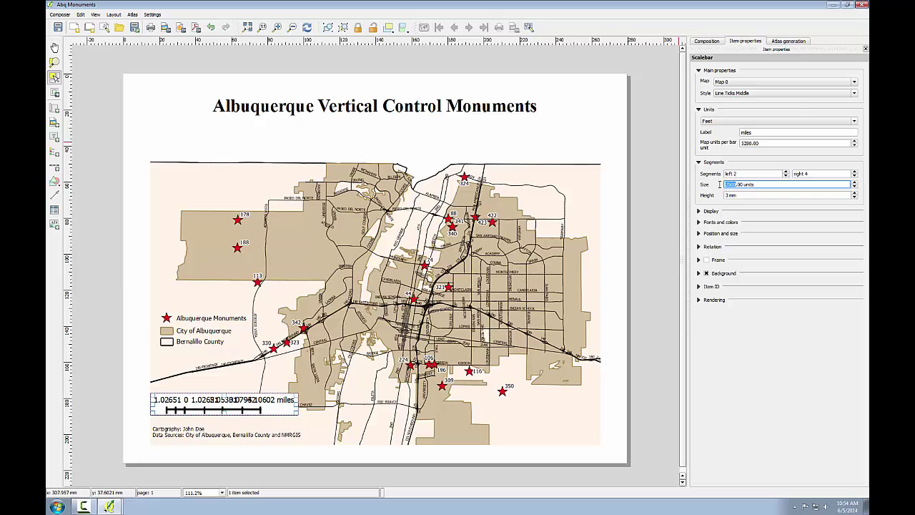
{"action": "type", "text": "5280"}
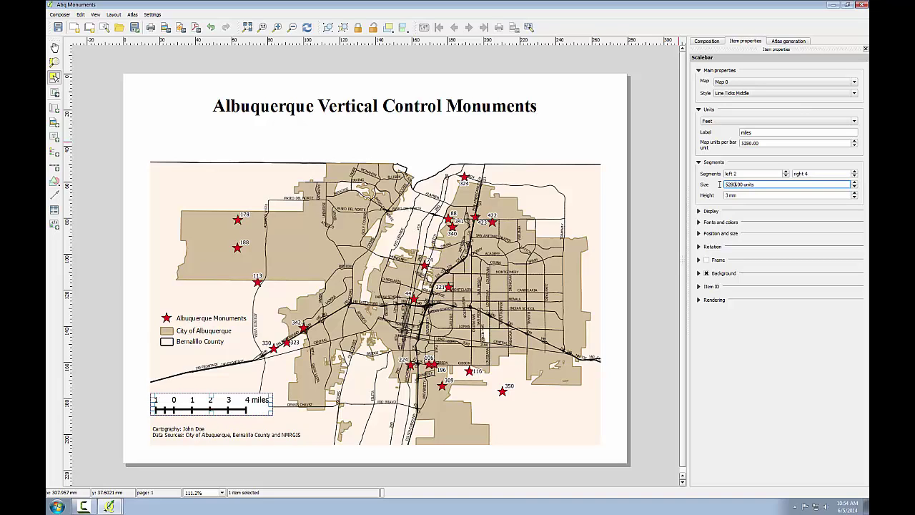
{"action": "left_click", "coordinate": [706, 274]}
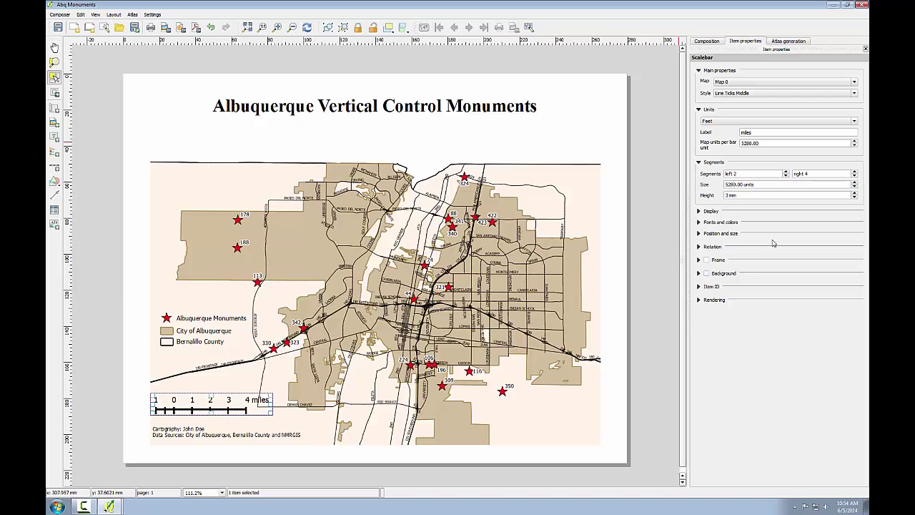
{"action": "left_click", "coordinate": [854, 177]}
{"action": "left_click", "coordinate": [855, 176]}
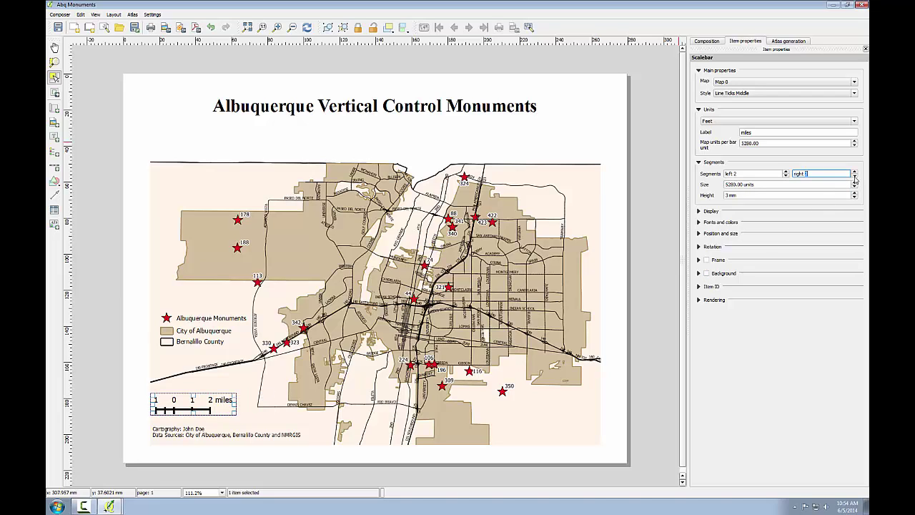
{"action": "left_click", "coordinate": [785, 177]}
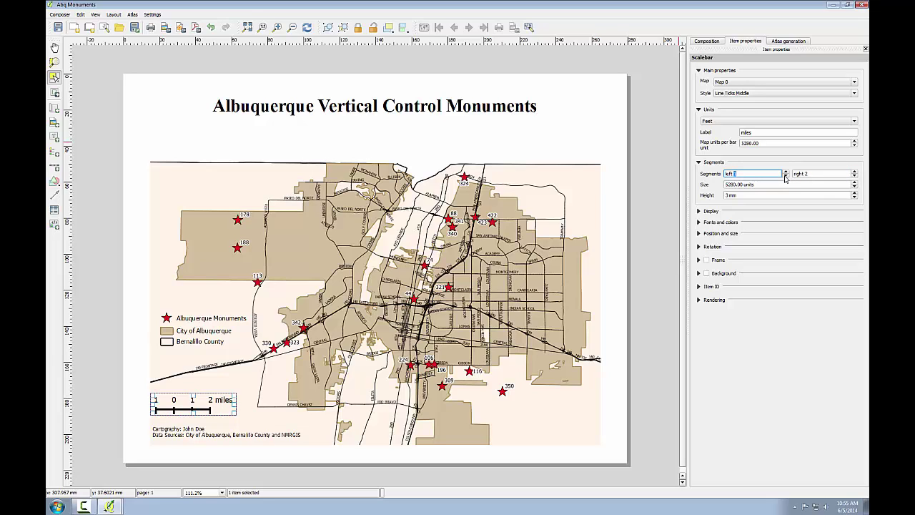
{"action": "left_click", "coordinate": [699, 222]}
Set the scale bar label font size to 9.
{"action": "left_click", "coordinate": [779, 234]}
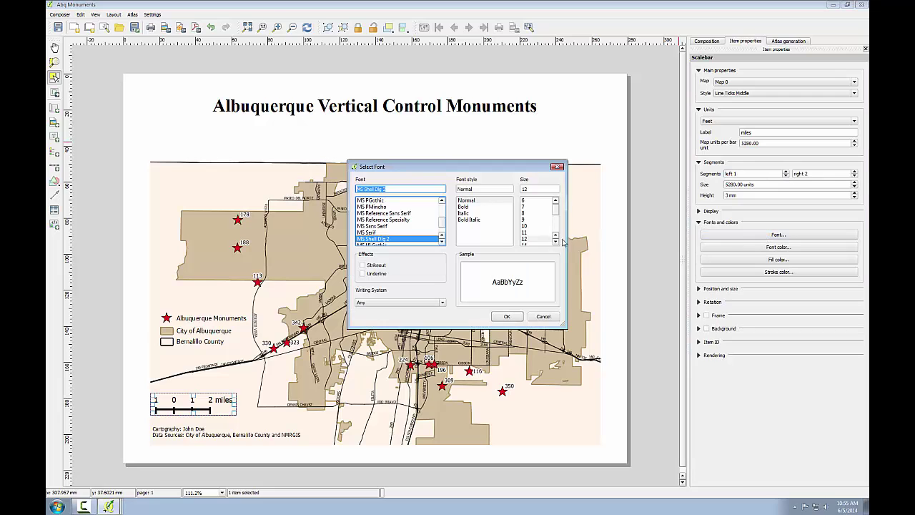
{"action": "left_click", "coordinate": [524, 220]}
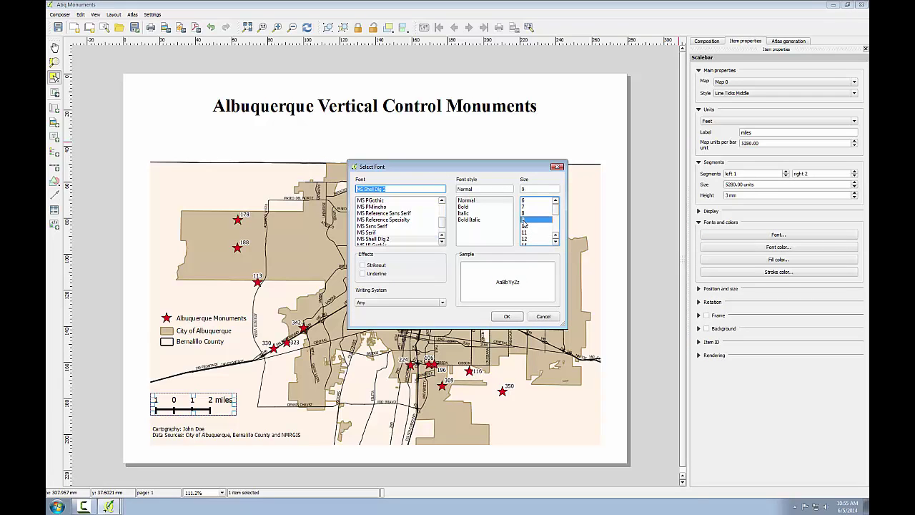
{"action": "left_click", "coordinate": [504, 316]}
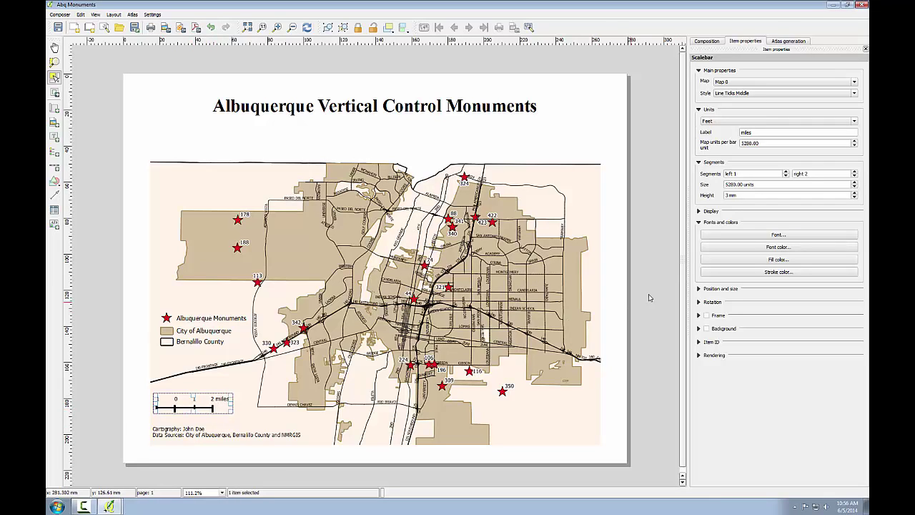
Thin the scale bar lines to 0.50 mm and nudge the bar slightly right.
{"action": "left_click", "coordinate": [699, 212]}
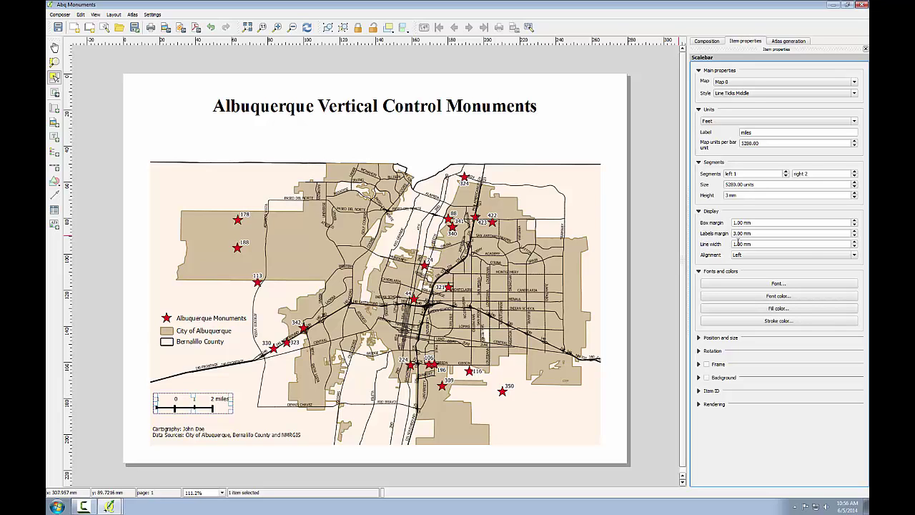
{"action": "left_click", "coordinate": [855, 247]}
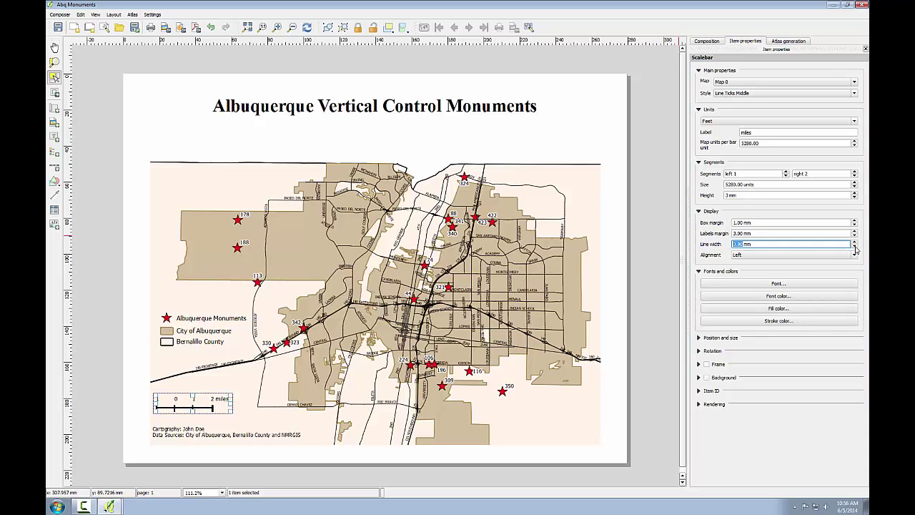
{"action": "left_click", "coordinate": [855, 248]}
{"action": "left_click", "coordinate": [199, 406]}
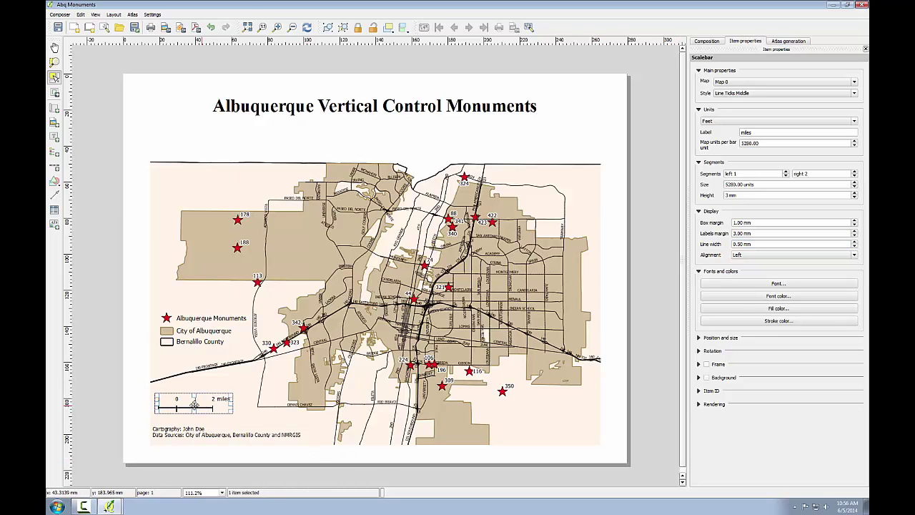
{"action": "left_click_drag", "start_coordinate": [200, 405], "coordinate": [210, 406]}
{"action": "left_click", "coordinate": [112, 371]}
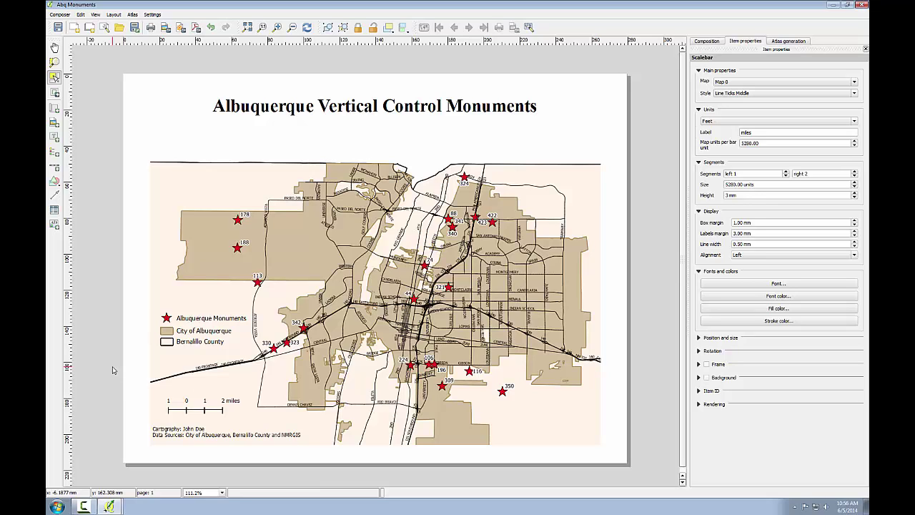
{"action": "left_click", "coordinate": [57, 189]}
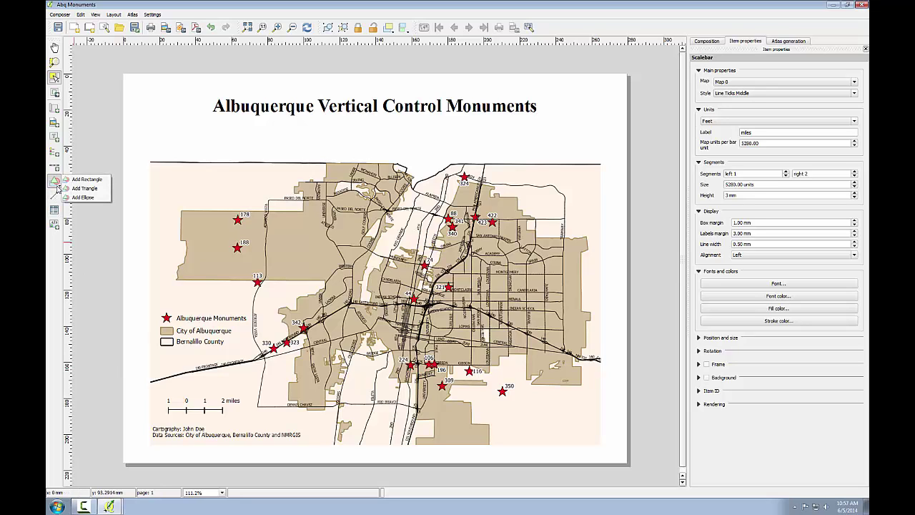
Draw a rectangle around the whole layout with No Brush fill and a thicker border.
{"action": "left_click", "coordinate": [80, 179]}
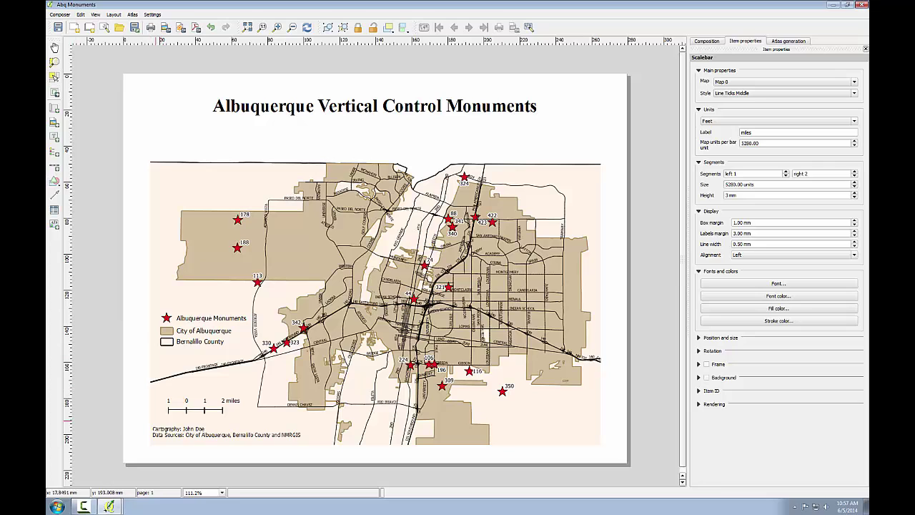
{"action": "left_click_drag", "start_coordinate": [148, 445], "coordinate": [601, 87]}
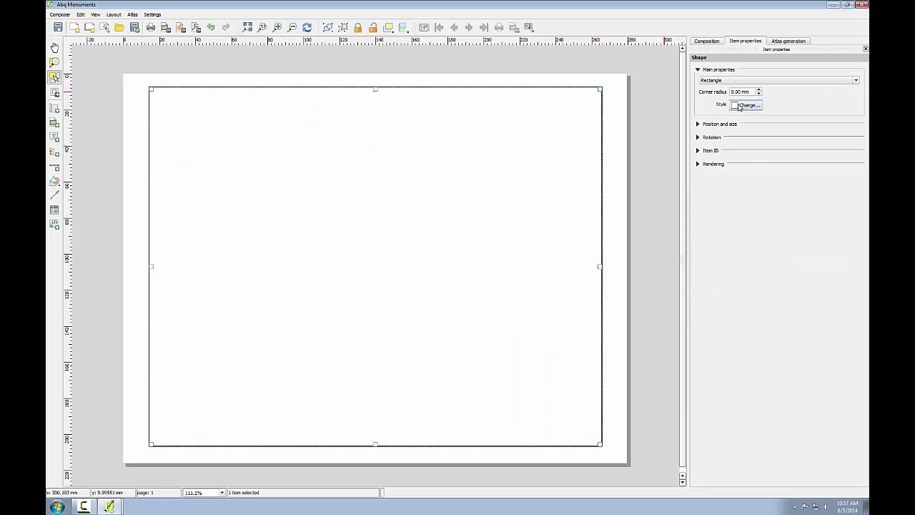
{"action": "left_click", "coordinate": [742, 105]}
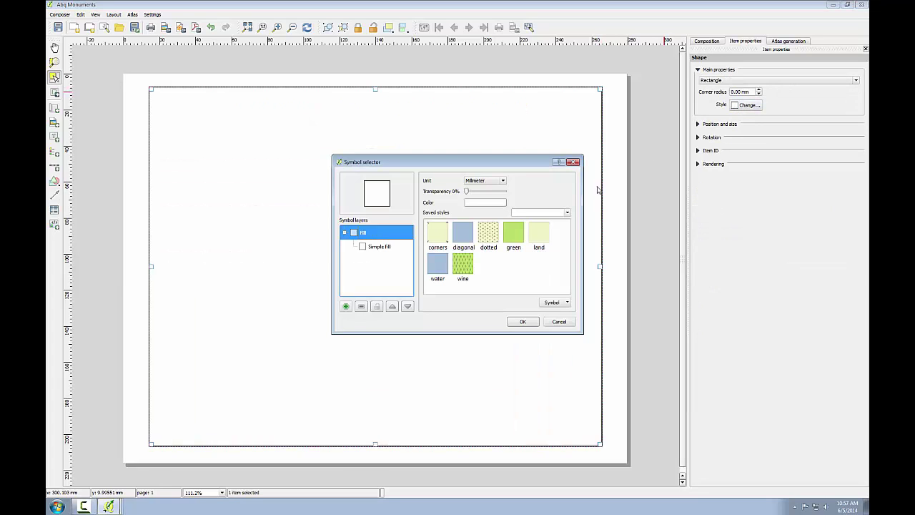
{"action": "left_click", "coordinate": [374, 250]}
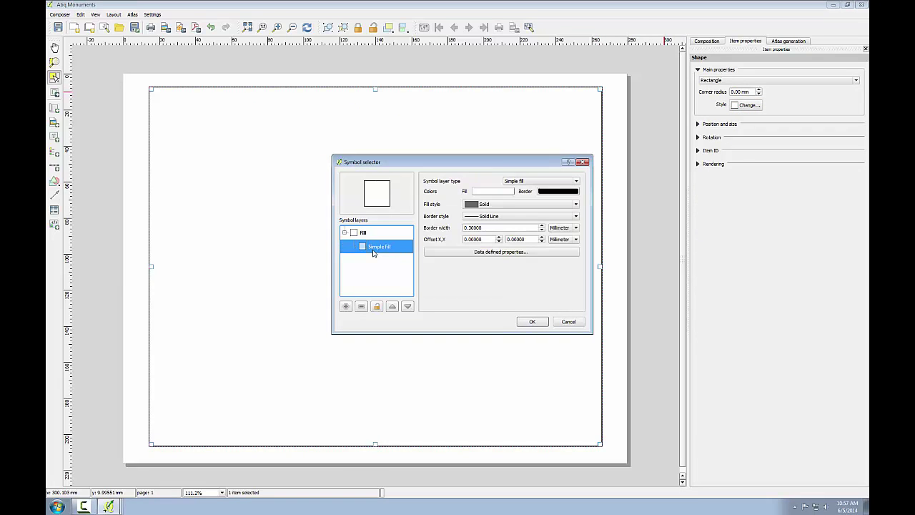
{"action": "left_click", "coordinate": [517, 205]}
{"action": "left_click", "coordinate": [497, 213]}
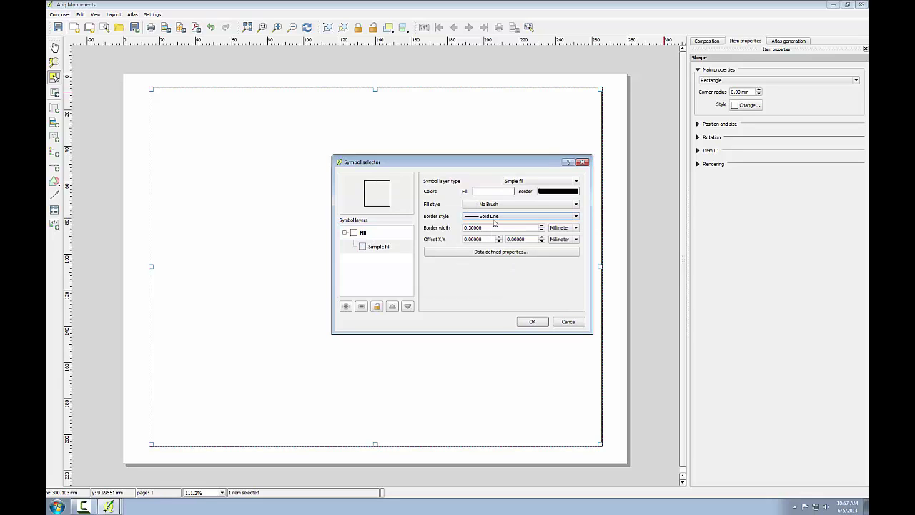
{"action": "left_click", "coordinate": [542, 225]}
{"action": "left_click", "coordinate": [541, 225]}
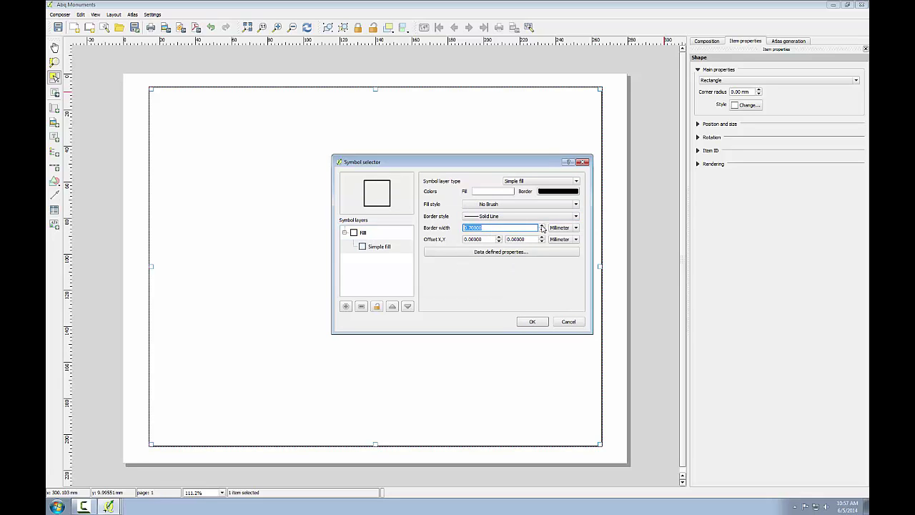
{"action": "left_click", "coordinate": [532, 321]}
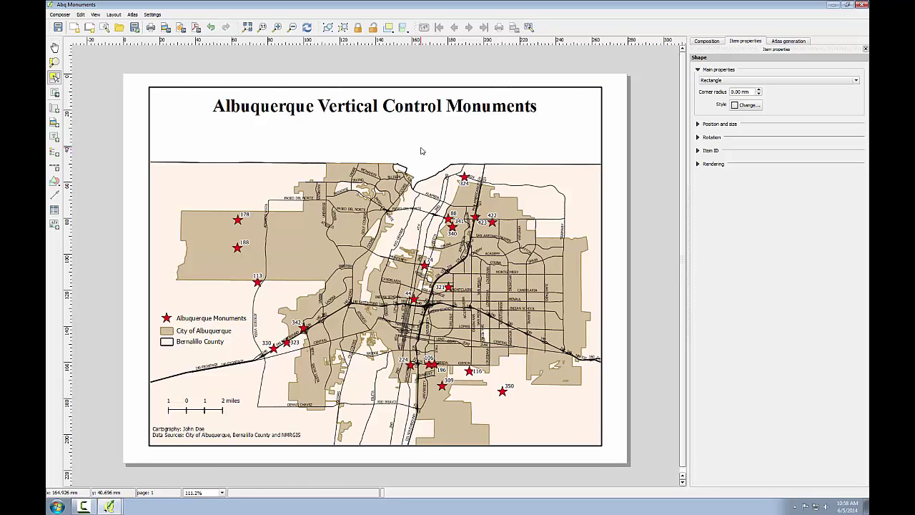
Save the layout image as JPEG 'AlbuquerqueMonumentsMap' in the MyData folder.
{"action": "left_click", "coordinate": [167, 30]}
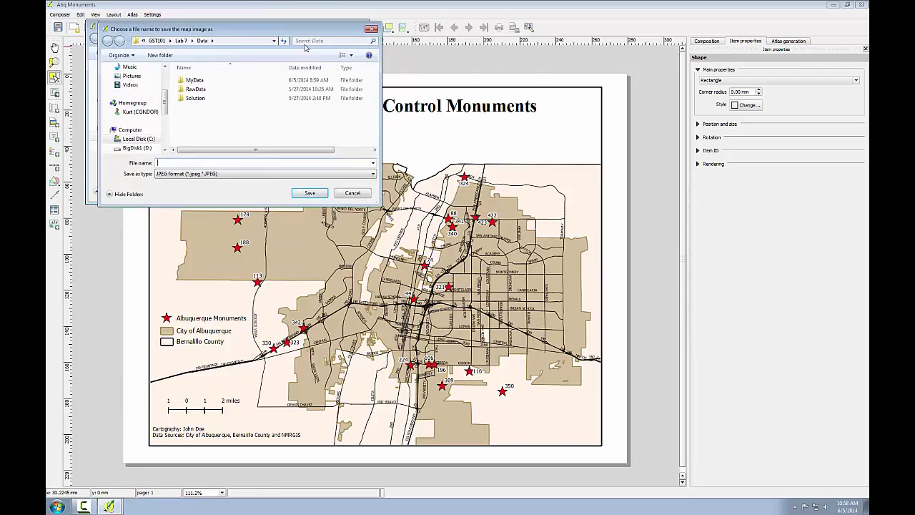
{"action": "double_click", "coordinate": [350, 106]}
{"action": "left_click", "coordinate": [317, 190]}
{"action": "type", "text": "AlbuquerqueMonu"}
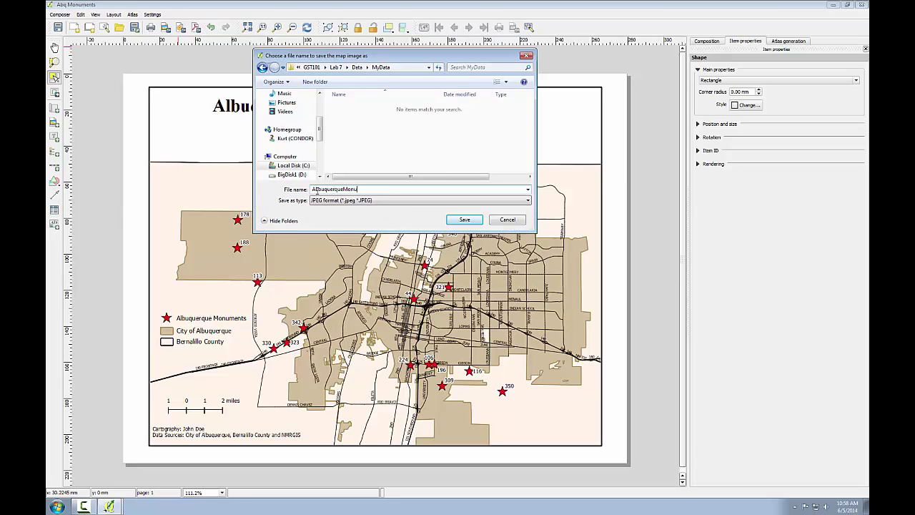
{"action": "type", "text": "mentsMap"}
{"action": "left_click", "coordinate": [465, 220]}
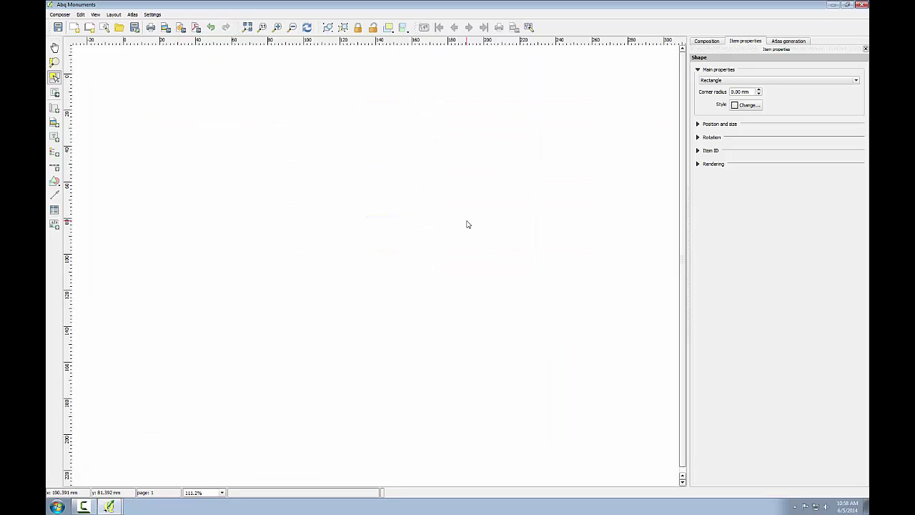